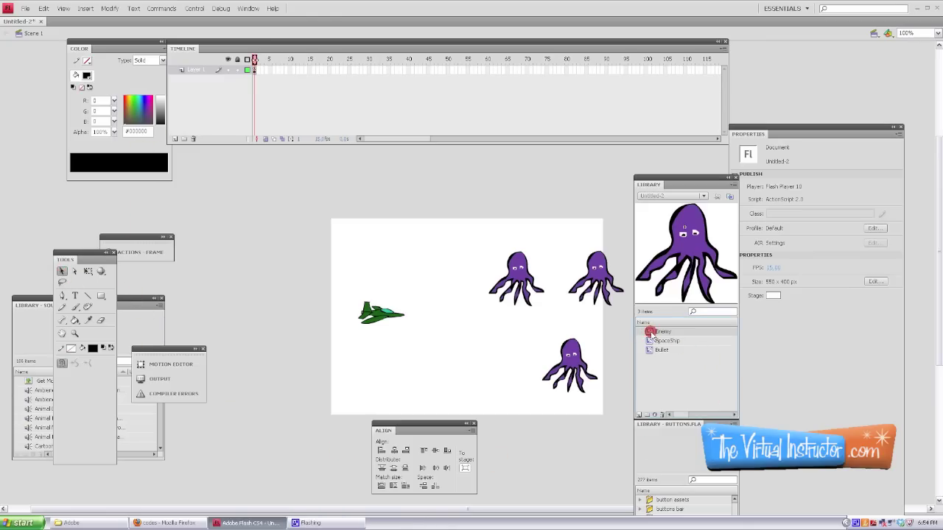
Enter the Enemy octopus symbol, add keyframes on frames 2 through 5, then return to frame 1
double_click(650, 335)
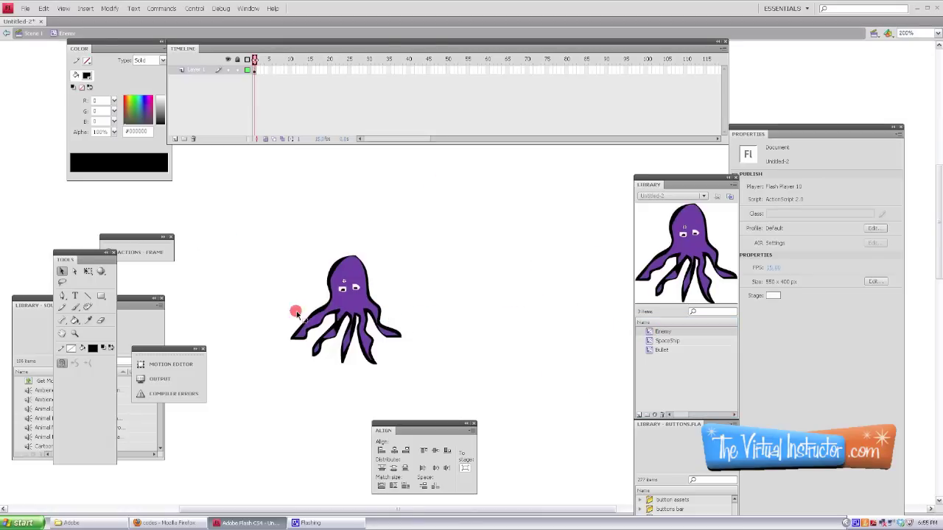
click(252, 71)
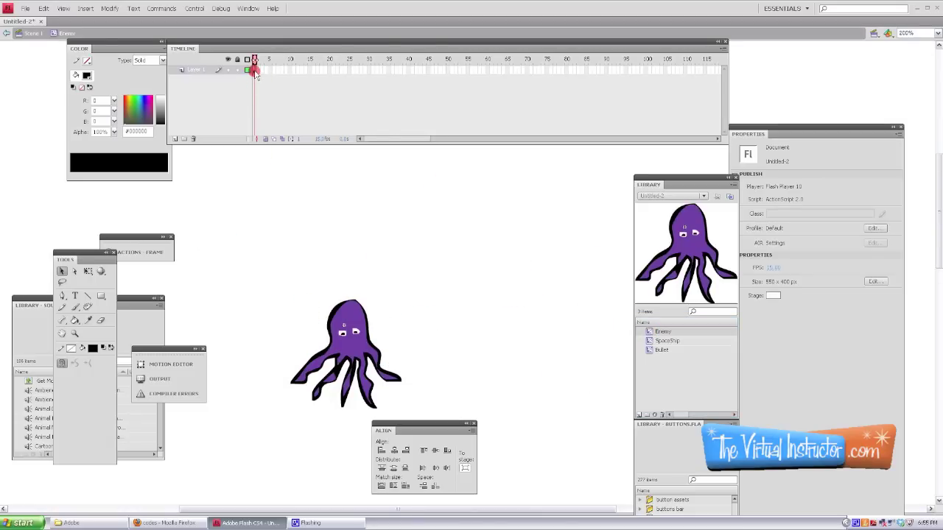
click(288, 71)
click(267, 74)
click(255, 71)
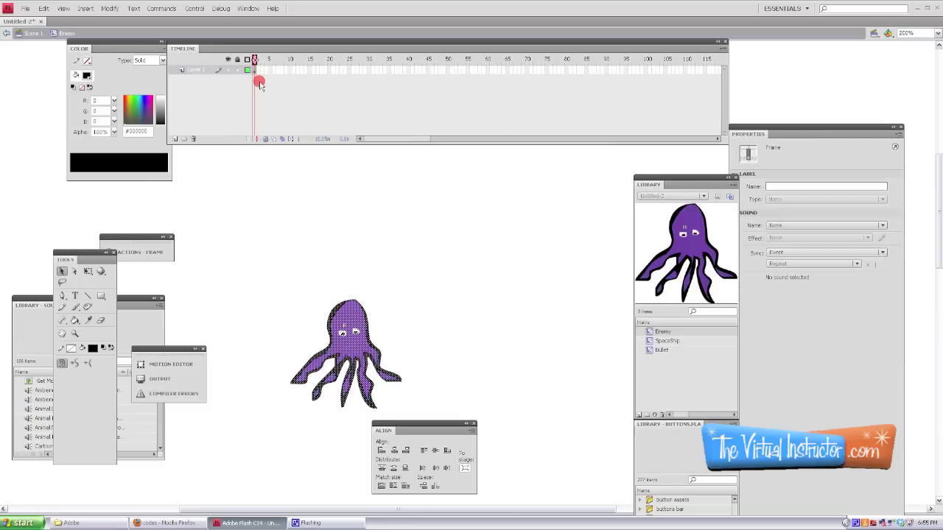
key(F6)
key(F6)
key(F6)
key(F6)
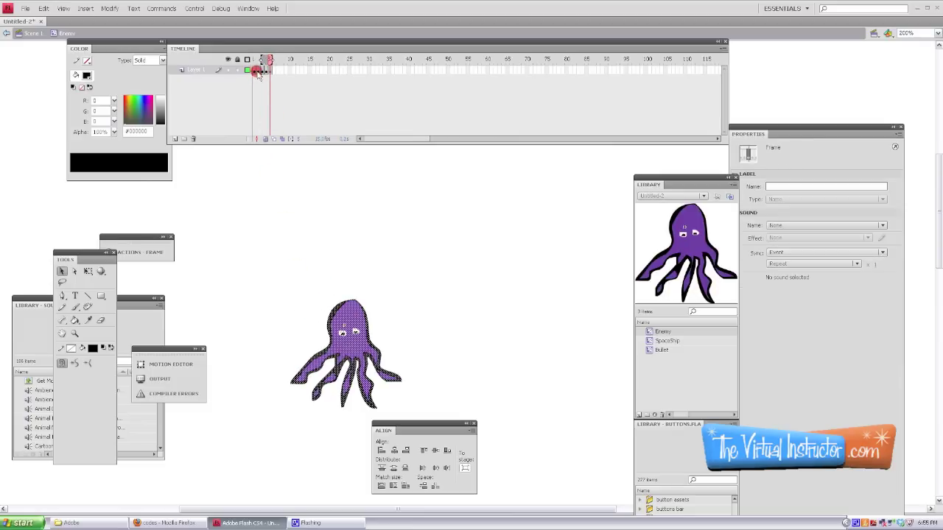
click(256, 71)
key(shift+Up)
key(shift+Up)
key(shift+Up)
key(shift+Up)
key(shift+Up)
key(shift+Up)
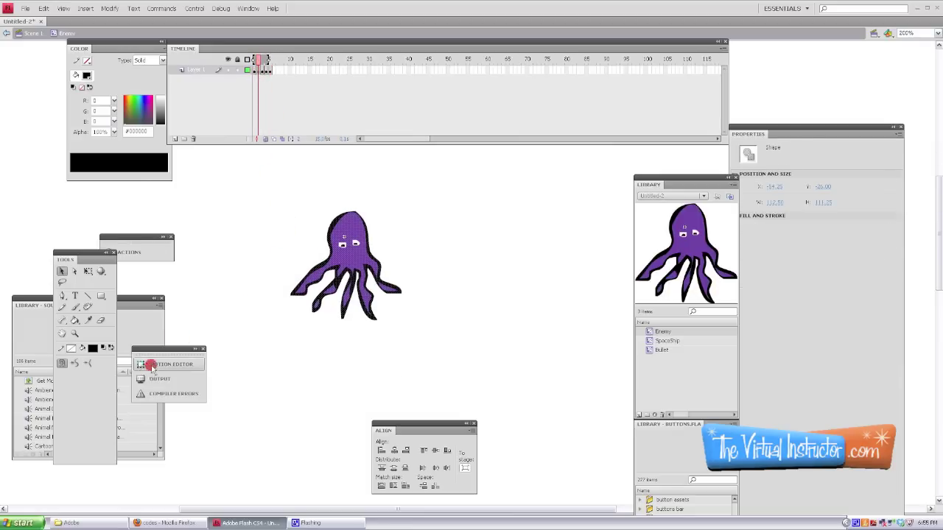
Erase the octopus's left tentacles and turn on onion skinning to show the old pose as a guide
click(98, 322)
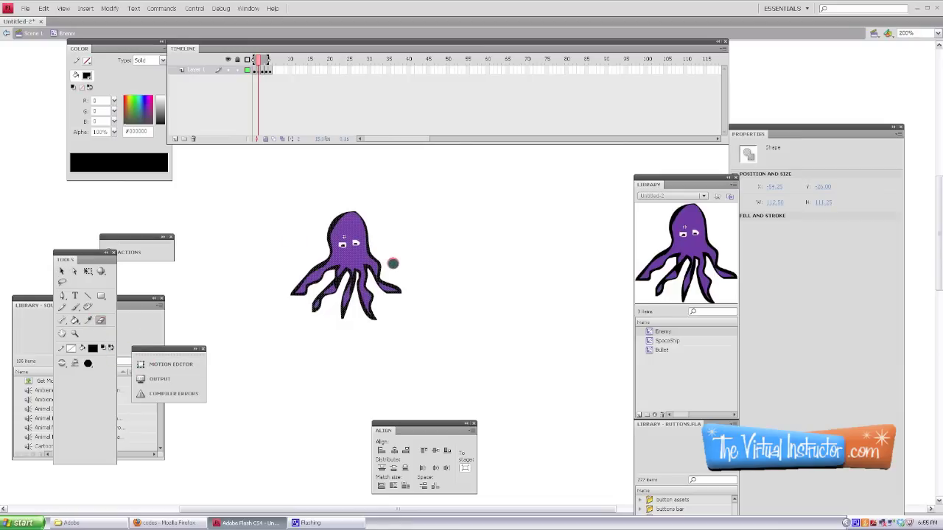
mouse_move(331, 259)
mouse_down()
mouse_move(294, 290)
mouse_move(308, 292)
mouse_move(297, 305)
mouse_move(340, 271)
mouse_move(375, 266)
mouse_move(346, 304)
mouse_move(385, 295)
mouse_up()
mouse_move(347, 323)
mouse_down()
mouse_move(341, 267)
mouse_move(311, 308)
mouse_move(347, 295)
mouse_up()
key(ctrl+z)
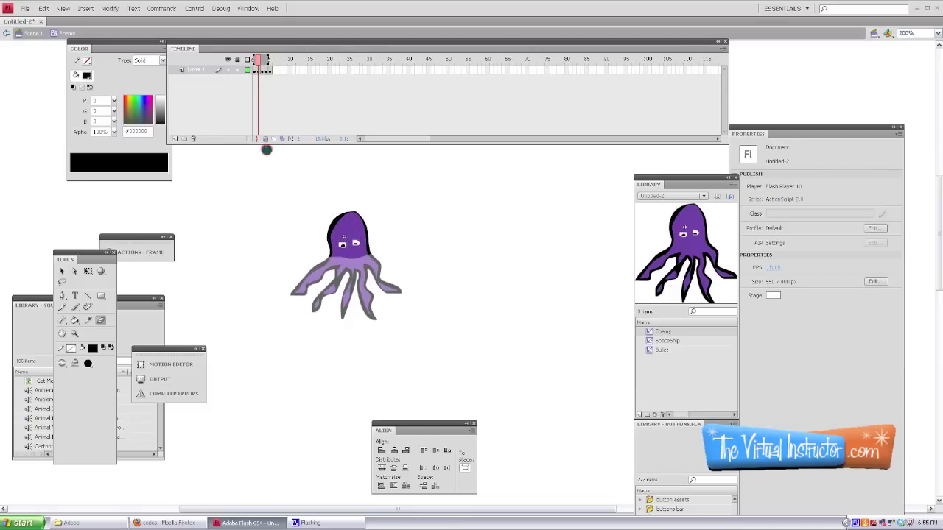
click(264, 140)
click(260, 141)
click(105, 308)
Redraw the tentacles in a new wiggled pose using the Brush tool
click(75, 307)
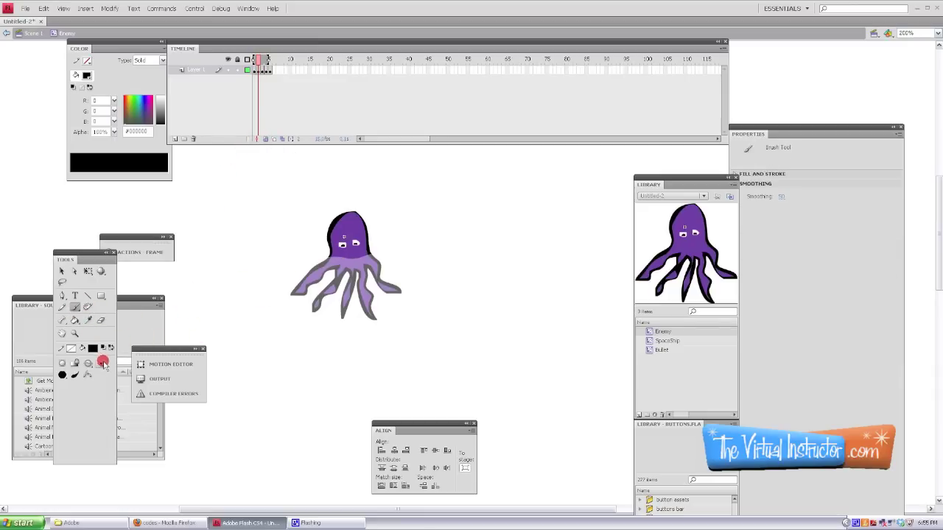
click(103, 364)
click(115, 364)
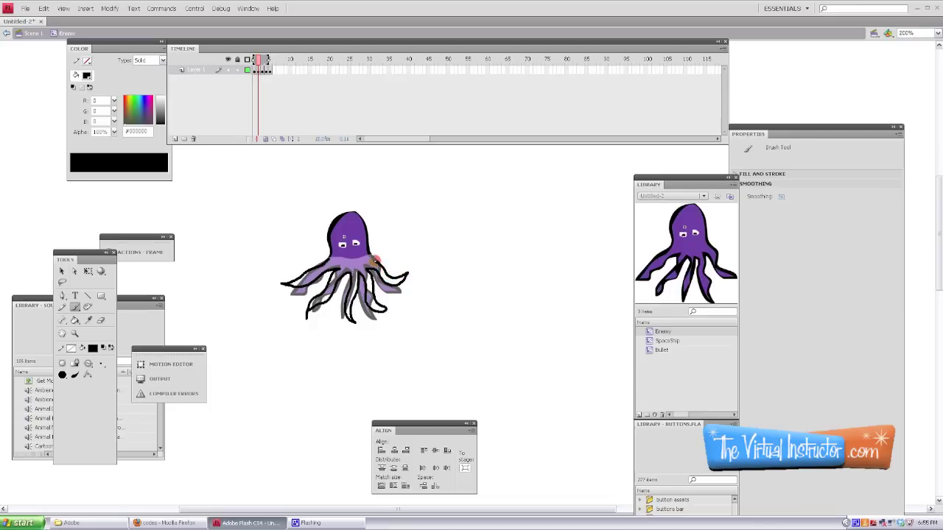
key(ctrl+z)
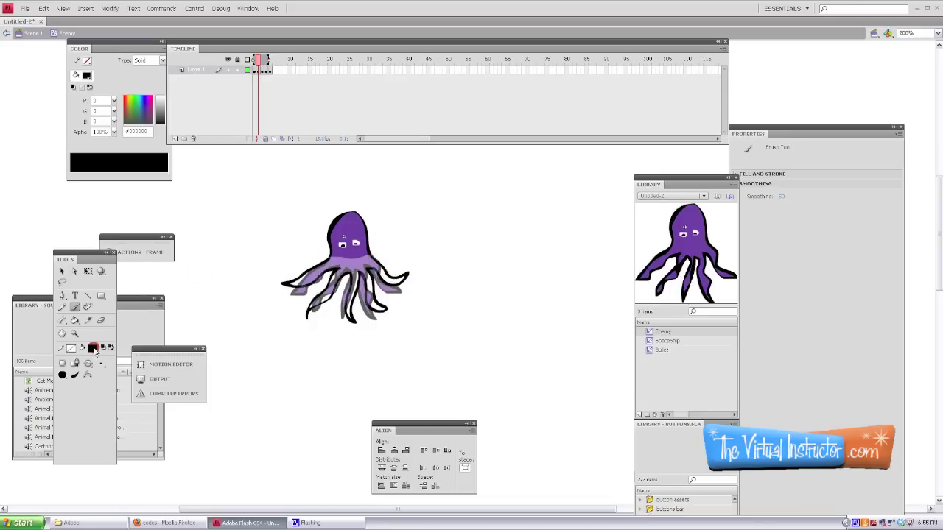
Fill the new tentacles with the head's sampled purple, with small gaps closed
click(93, 349)
click(338, 220)
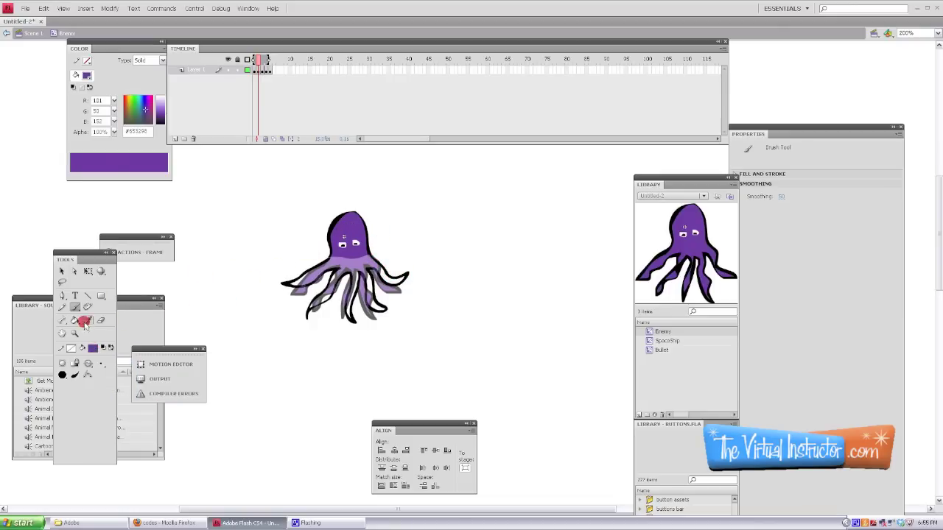
click(75, 321)
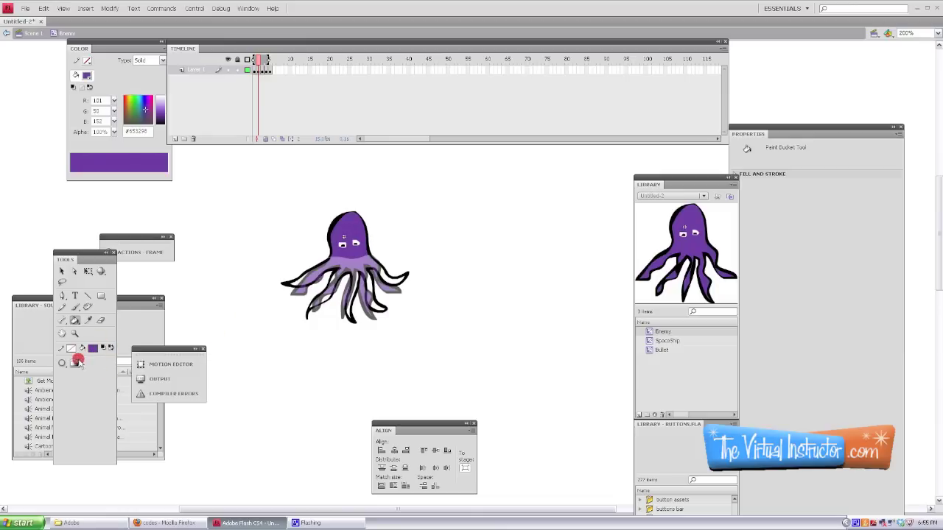
click(76, 363)
click(95, 387)
click(343, 260)
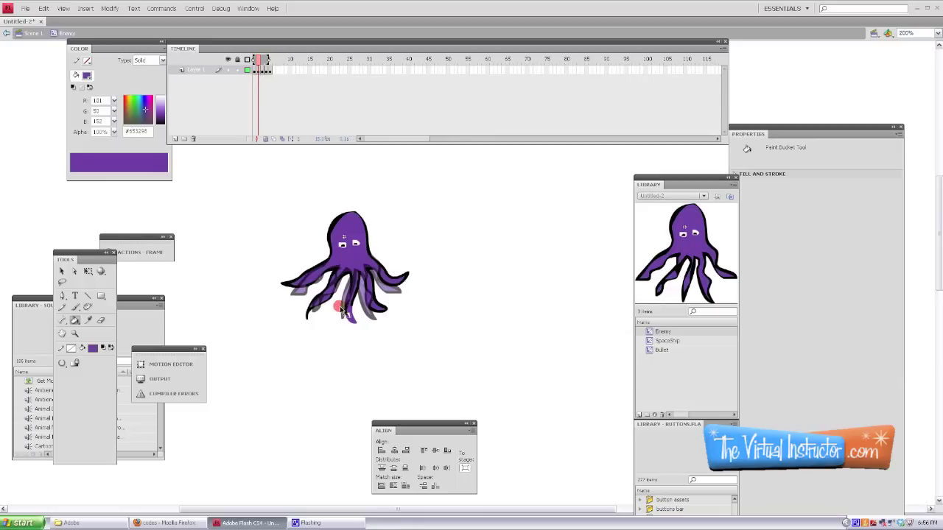
click(342, 316)
click(260, 72)
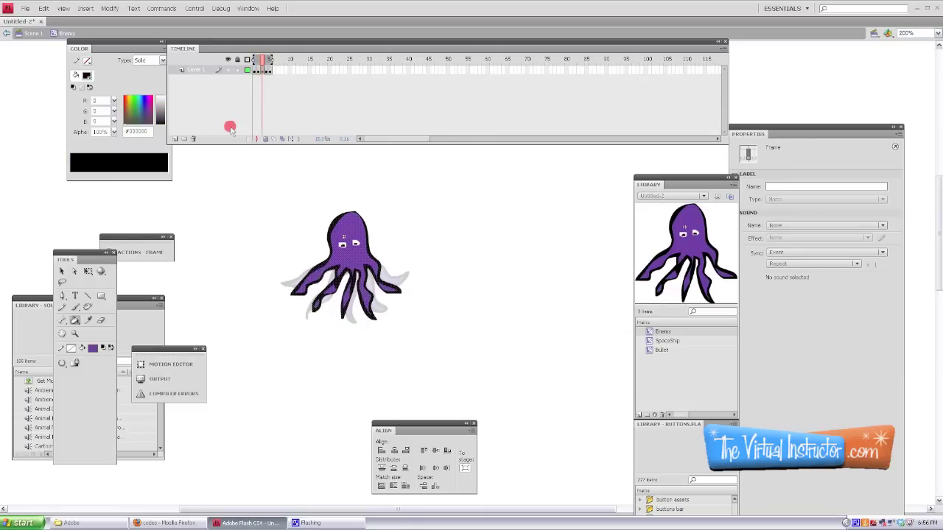
Erase the tentacles below the head and redraw them as black brush outlines
click(99, 321)
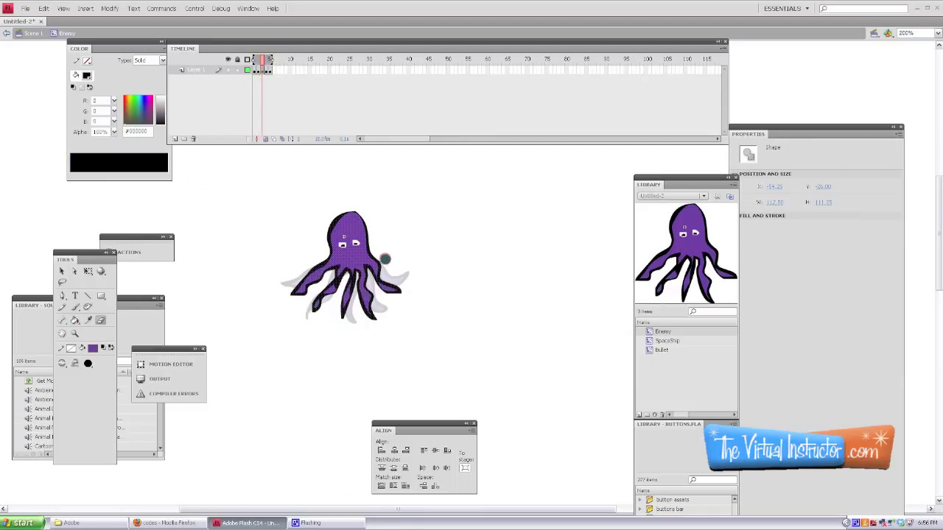
mouse_move(366, 259)
mouse_down()
mouse_move(318, 263)
mouse_move(327, 273)
mouse_move(367, 274)
mouse_move(346, 289)
mouse_move(398, 283)
mouse_move(380, 302)
mouse_move(367, 280)
mouse_move(313, 312)
mouse_move(341, 313)
mouse_move(352, 301)
mouse_move(258, 354)
mouse_up()
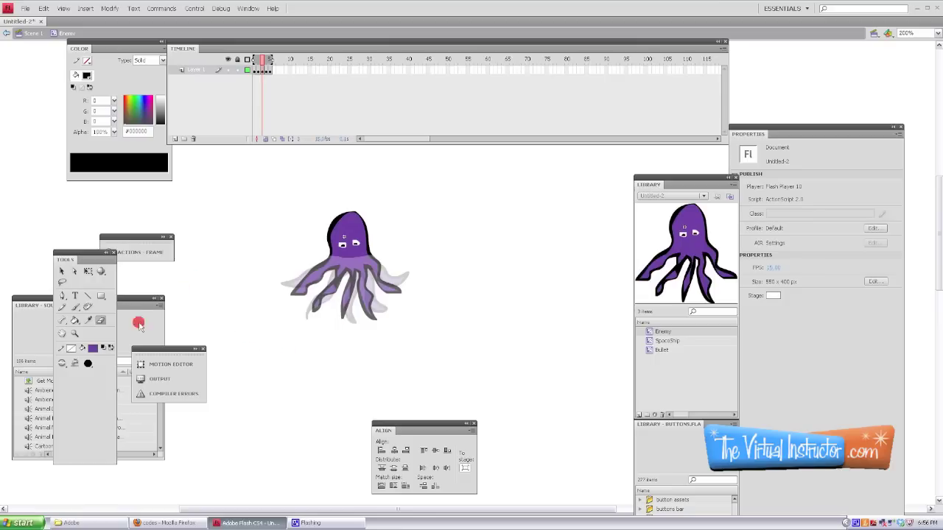
click(77, 308)
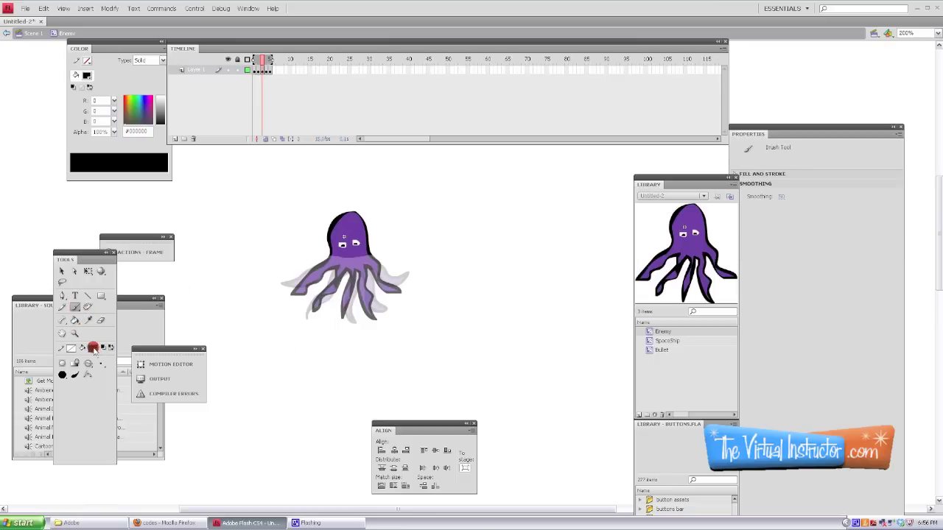
click(93, 349)
click(102, 362)
key(.)
mouse_move(376, 257)
mouse_down()
mouse_move(414, 243)
mouse_move(366, 257)
mouse_up()
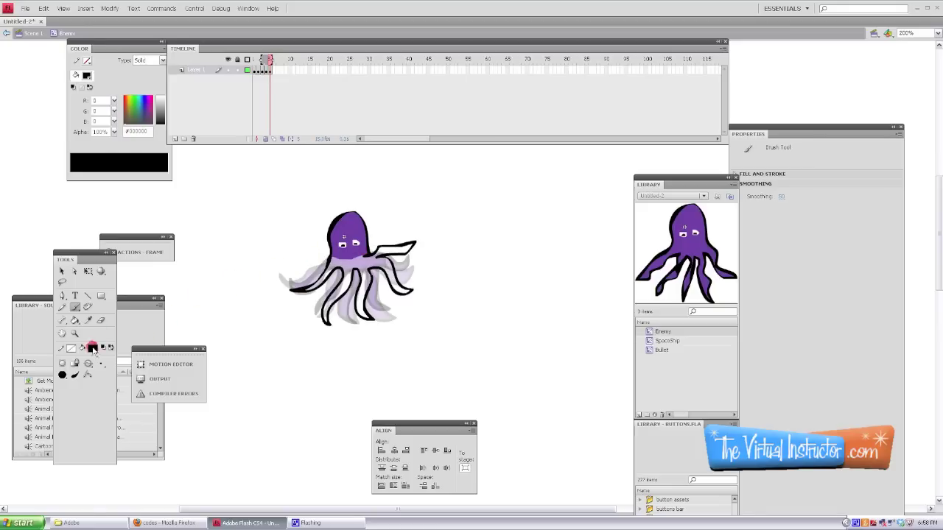
Fill the redrawn tentacles with purple #663399
click(93, 348)
click(227, 367)
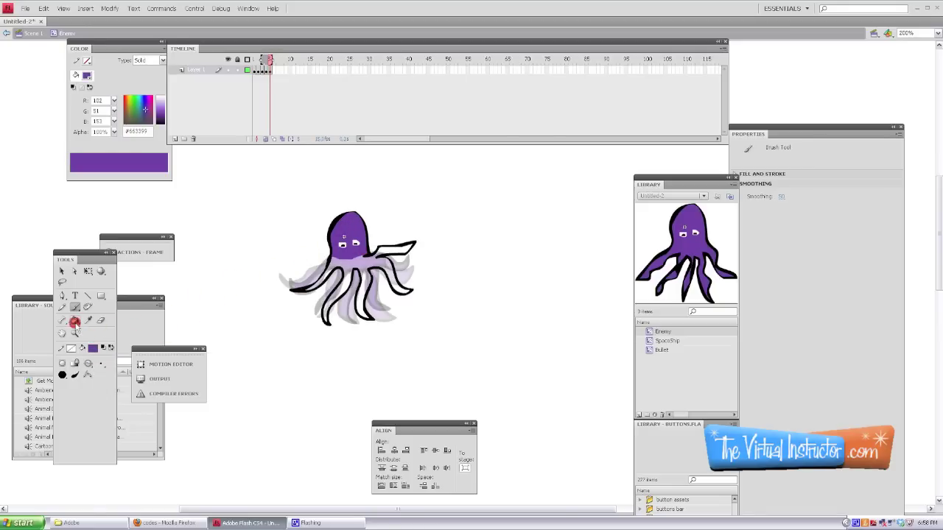
click(75, 320)
click(351, 262)
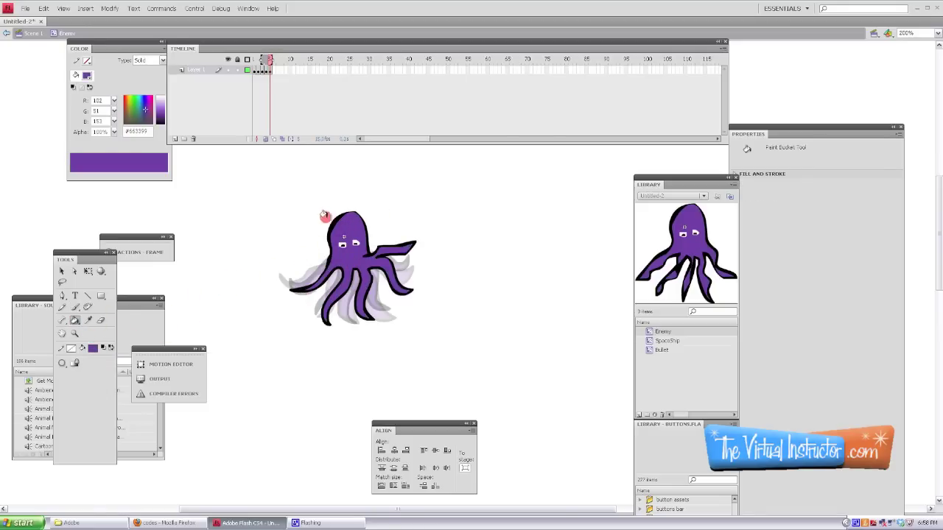
Scrub the timeline to preview the wiggle, then go back to Scene 1
click(270, 59)
drag(270, 61, 253, 59)
click(86, 87)
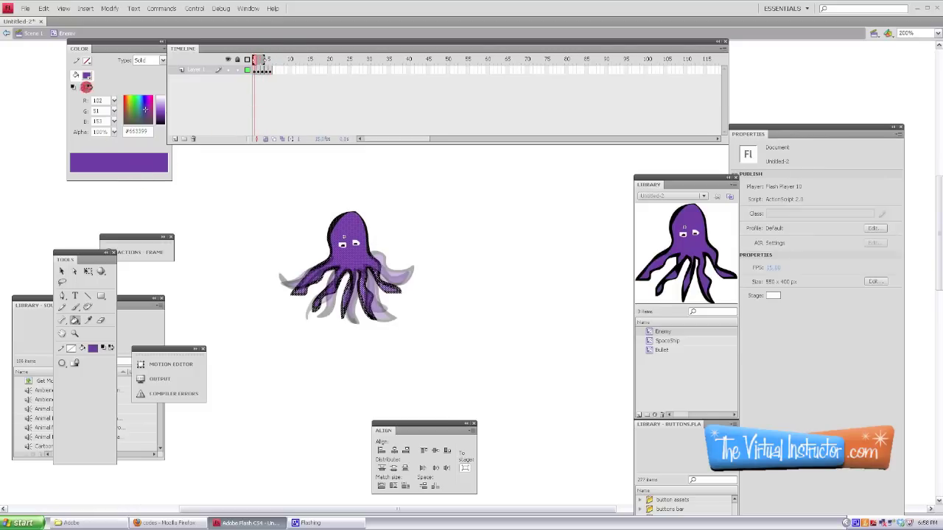
click(41, 34)
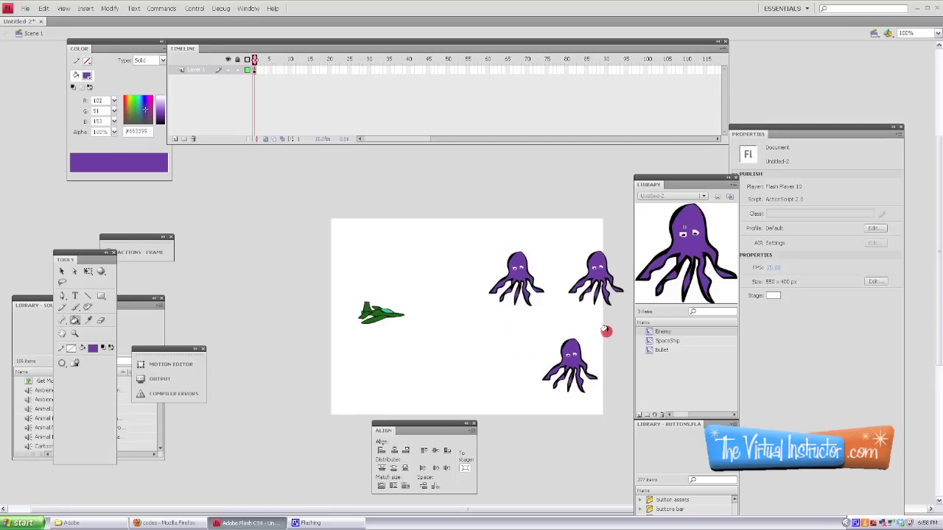
Test the movie with Ctrl+Enter, flying the jet with the arrow keys and firing bullets with Space
key(ctrl+Return)
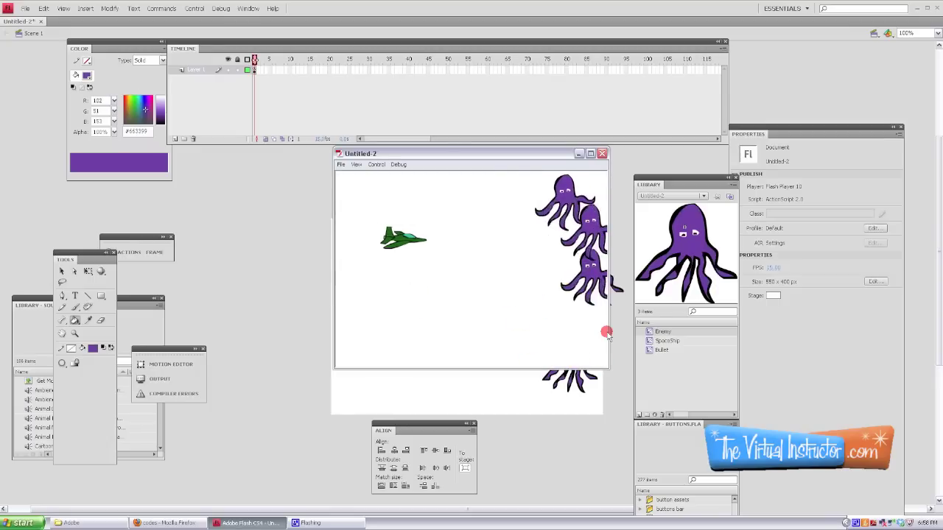
key(Down)
key(space)
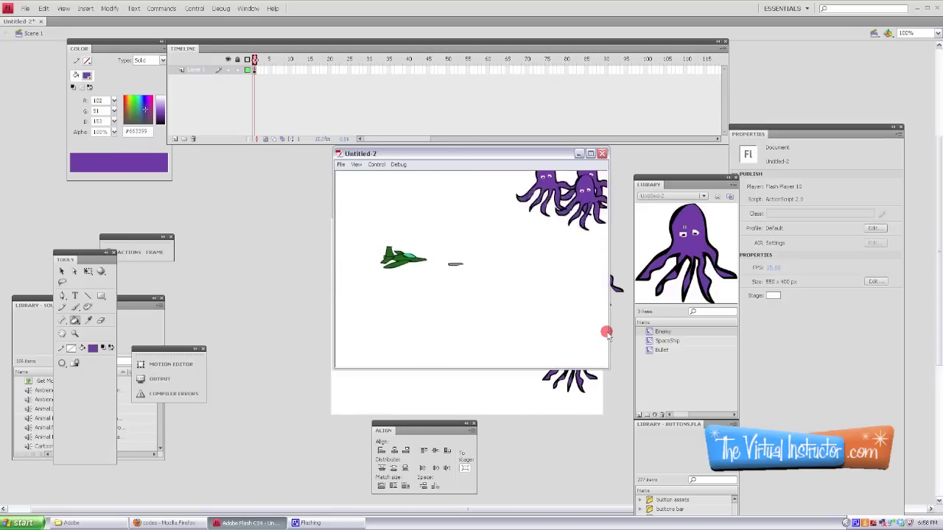
key(Up)
key(Up)
key(Right)
key(Down)
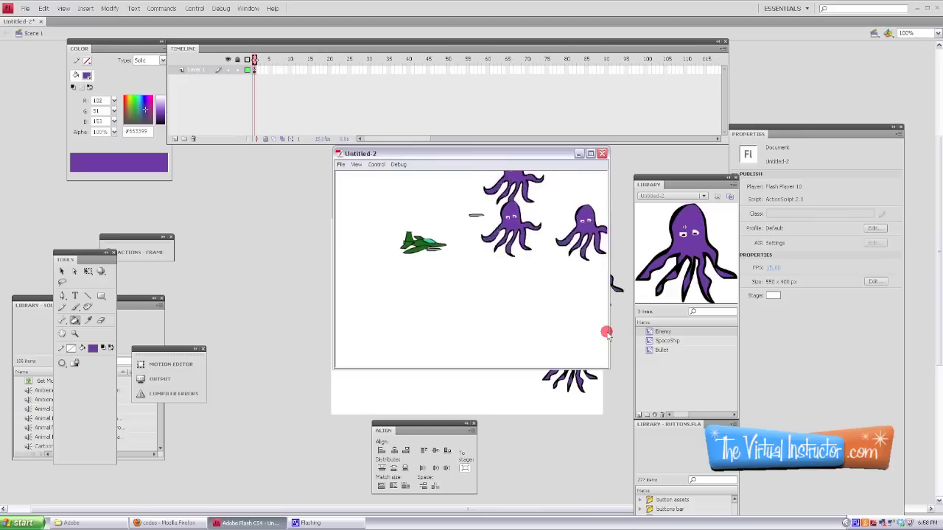
key(Right)
key(Right)
key(Down)
key(space)
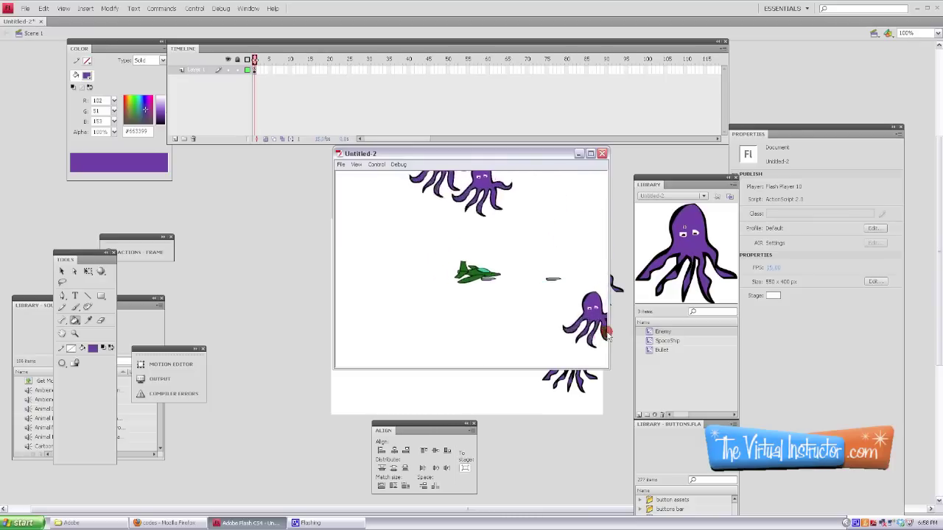
key(Down)
key(Left)
key(space)
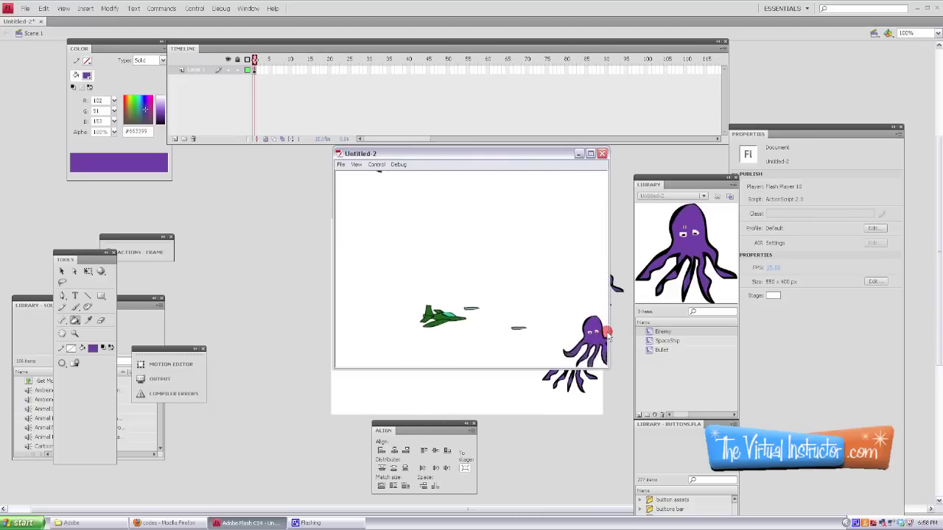
key(space)
key(Up)
key(space)
key(space)
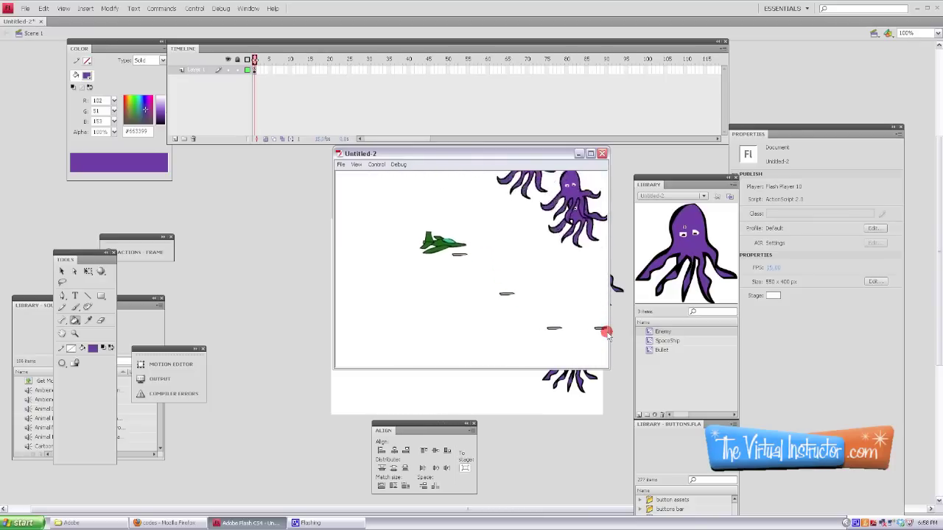
key(Down)
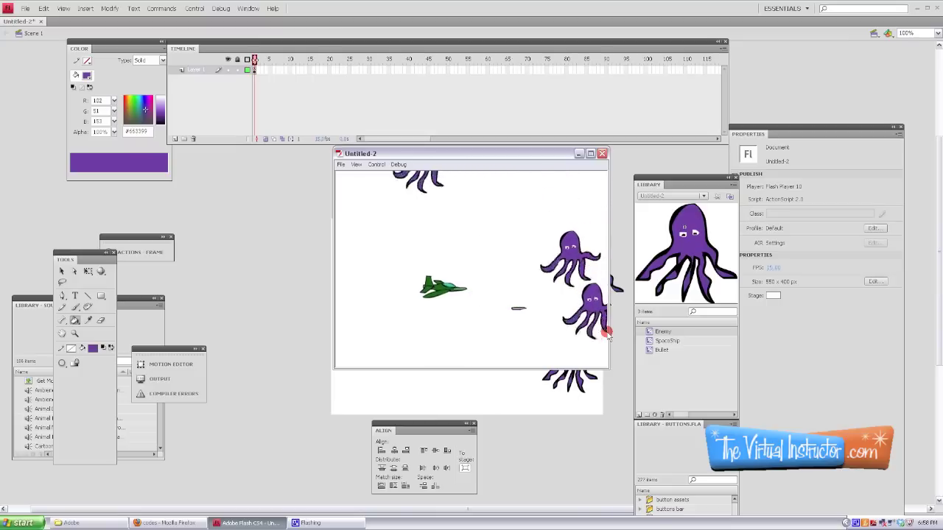
key(space)
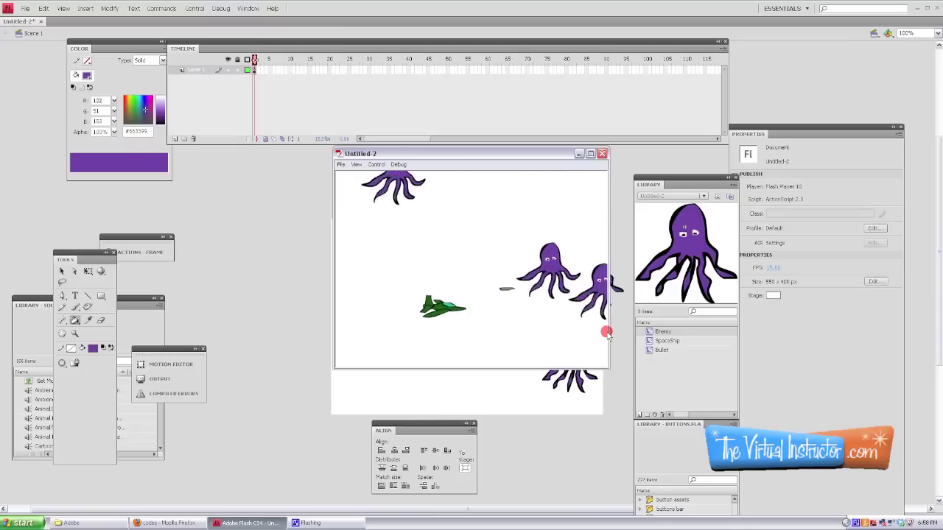
Close the test movie and select the Ship jet instance on the stage
click(604, 154)
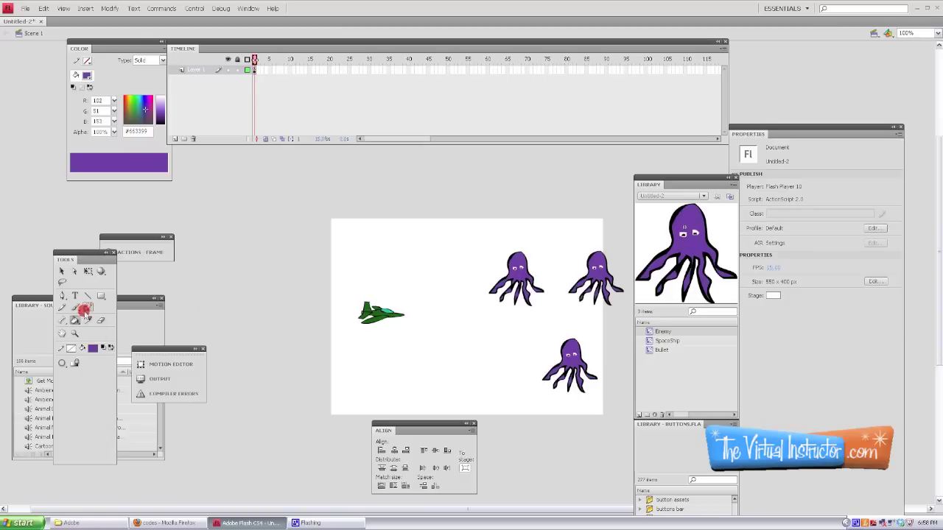
click(61, 272)
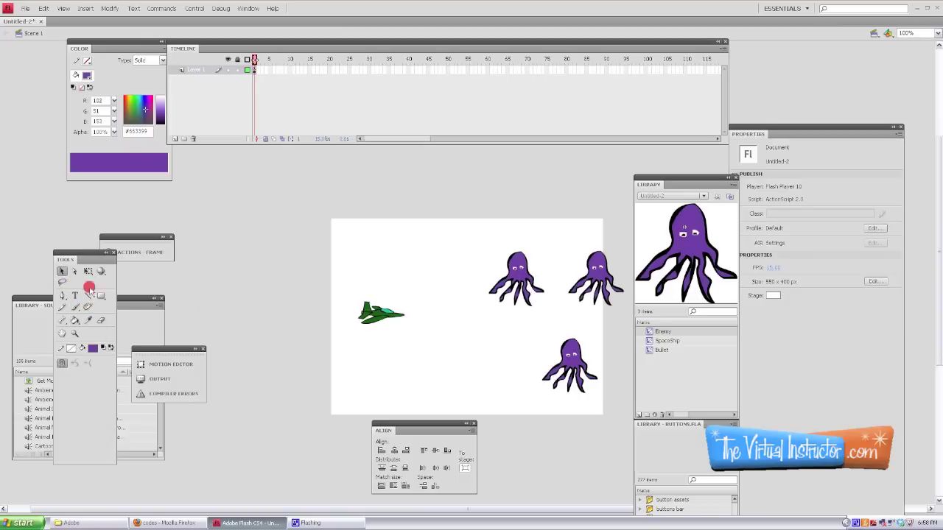
click(380, 322)
Edit the SpaceShip jet symbol in place
right_click(380, 319)
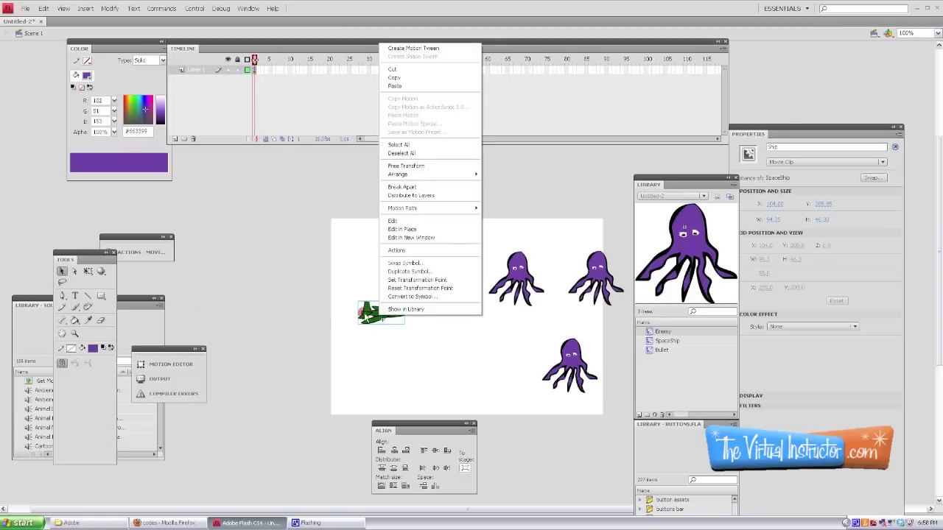
click(295, 295)
click(381, 319)
double_click(380, 319)
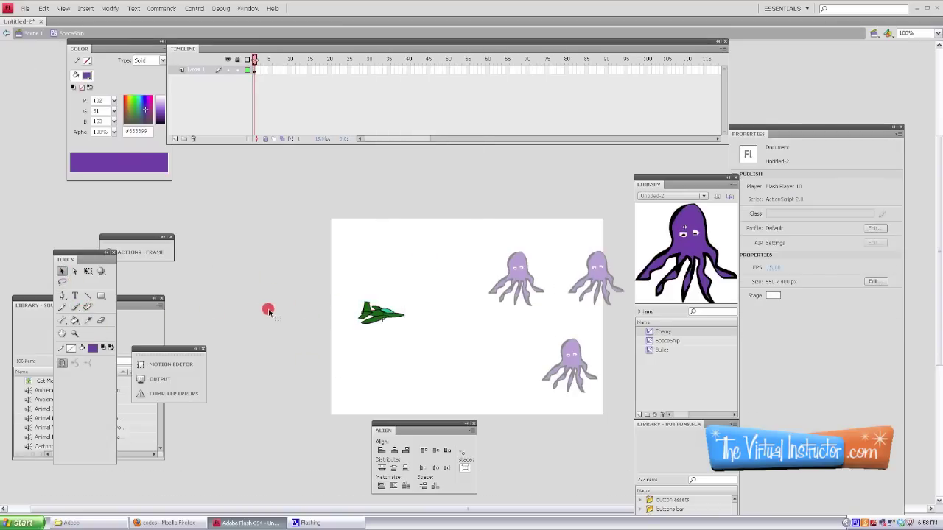
Insert a keyframe at frame 3 of the ship's timeline and zoom in to 800% on the jet
click(255, 71)
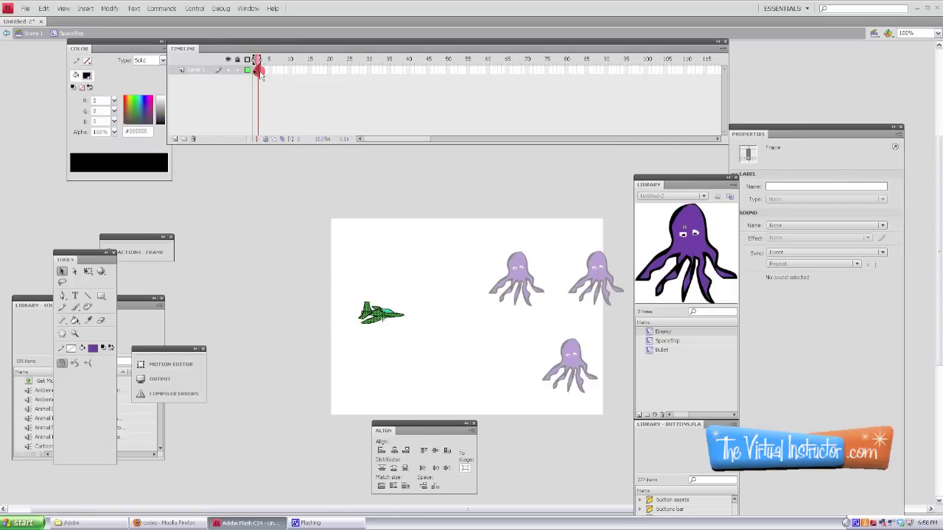
click(262, 71)
click(304, 280)
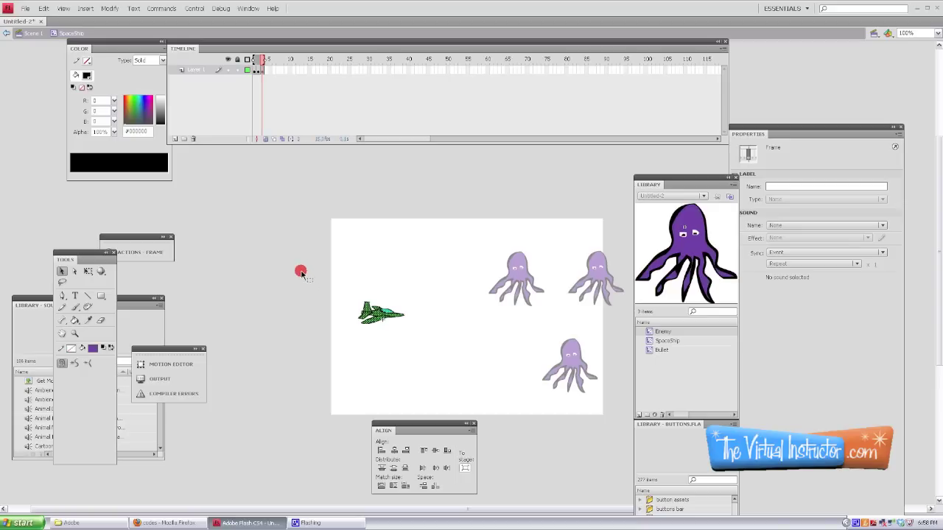
key(F6)
click(307, 315)
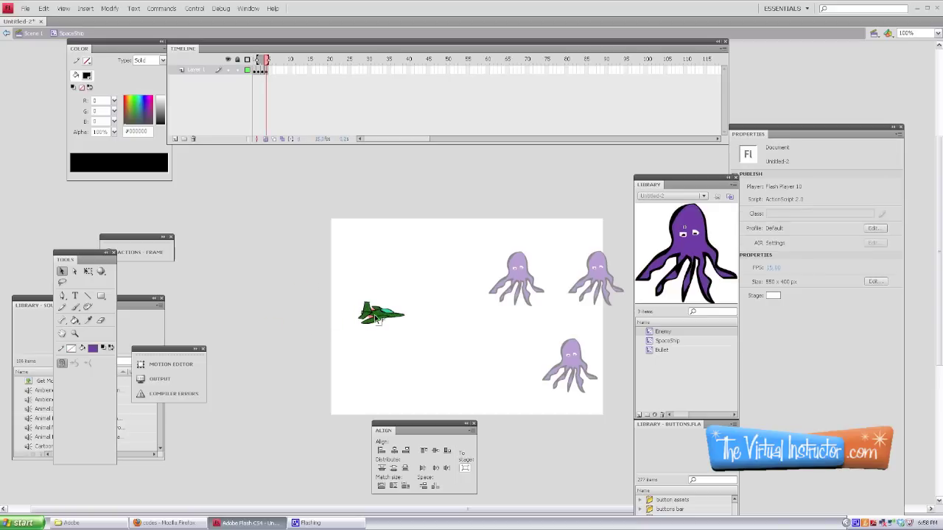
click(375, 317)
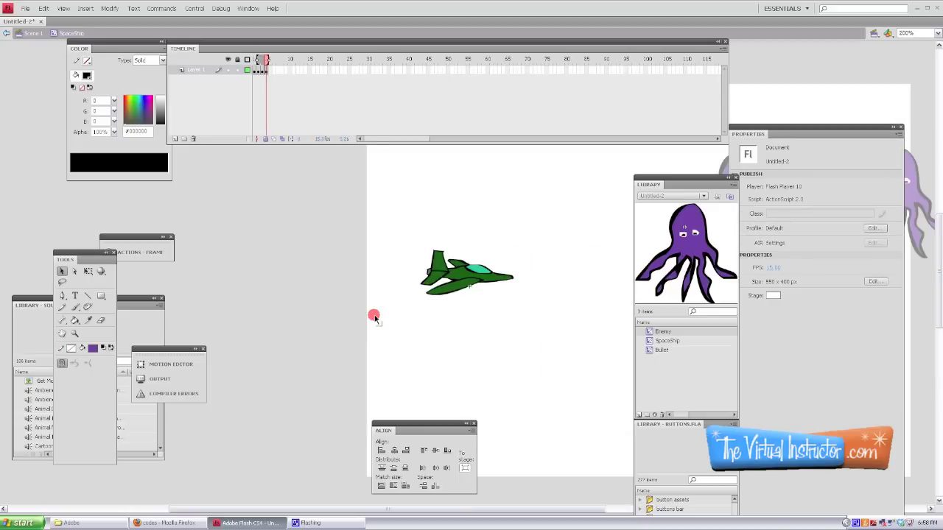
click(375, 316)
click(373, 316)
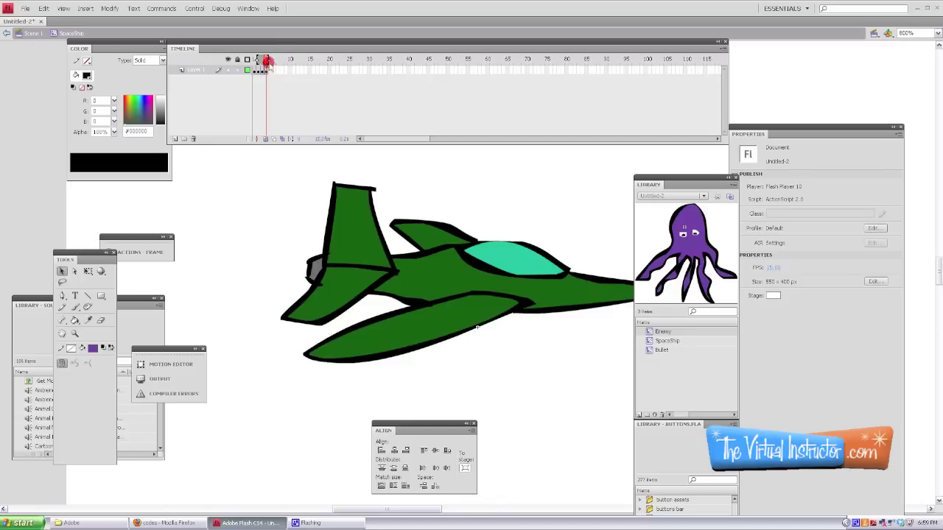
Undo an accidental grey recolouring of the jet and deselect its artwork
click(255, 69)
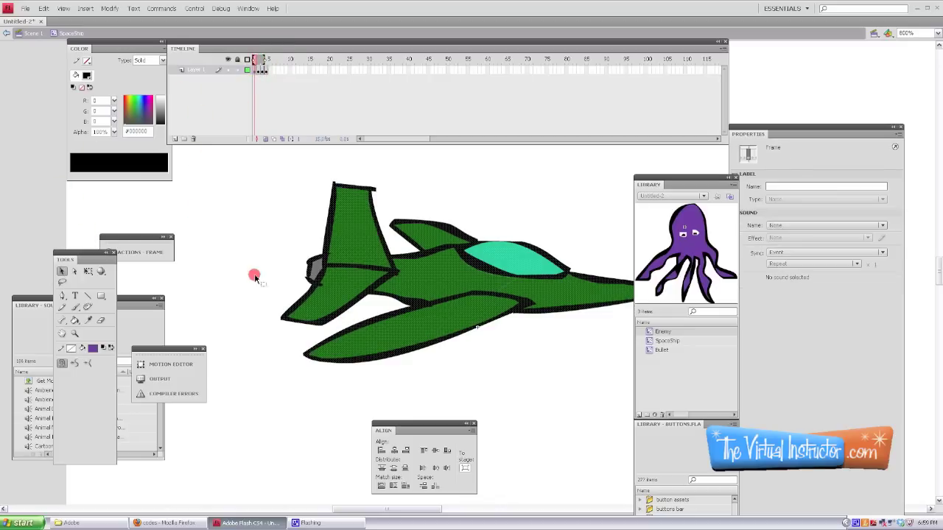
click(95, 348)
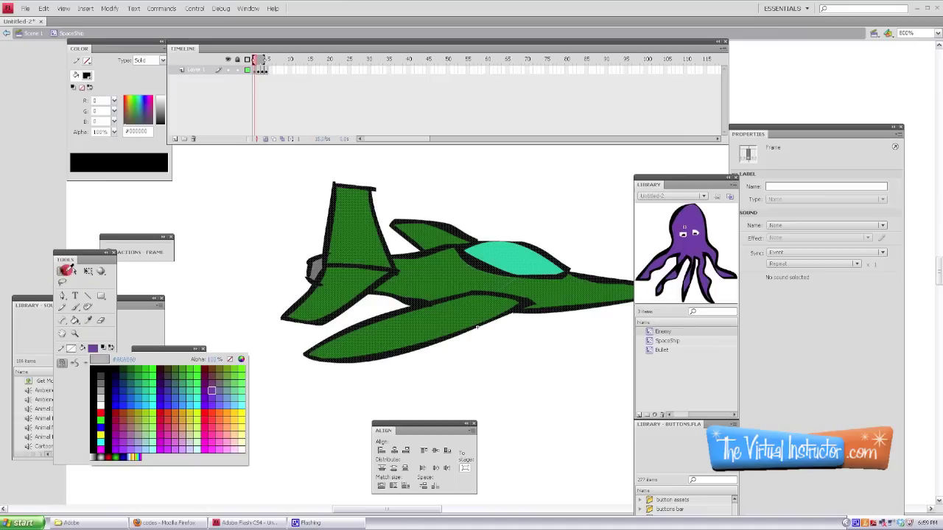
click(63, 271)
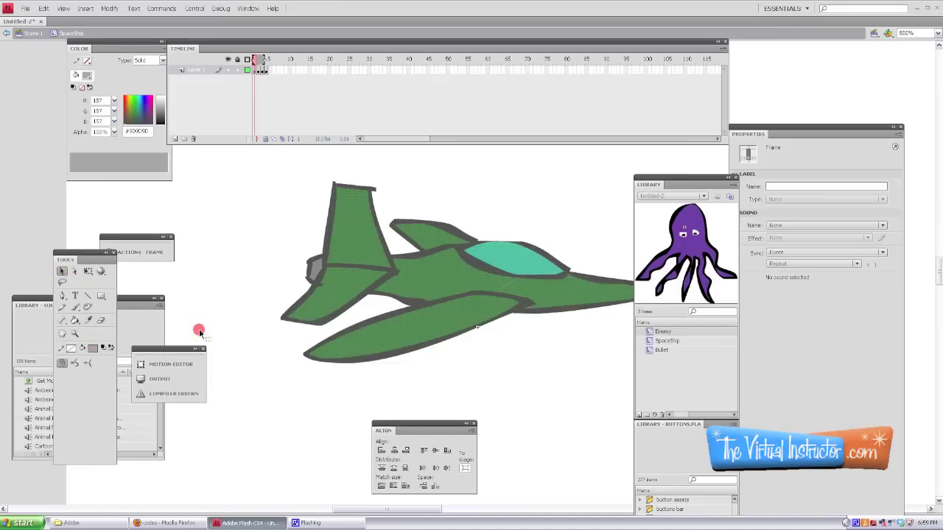
key(ctrl+z)
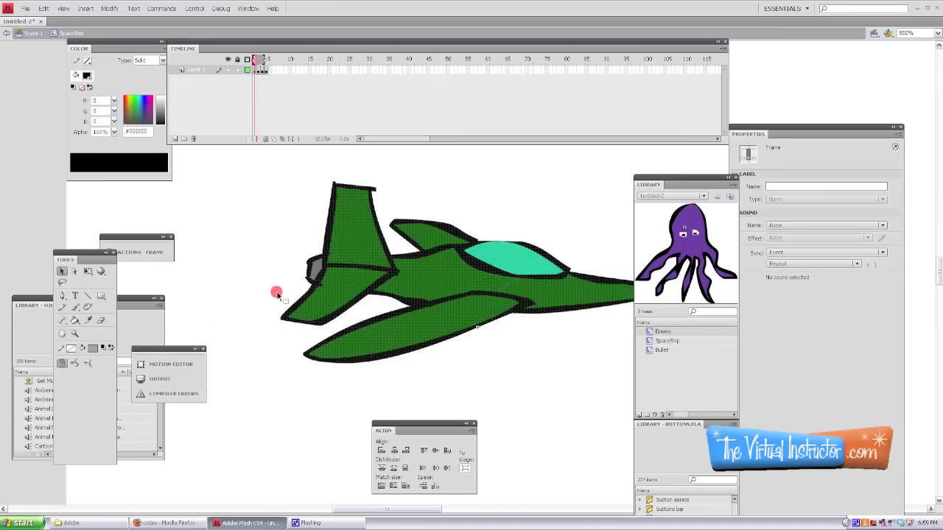
click(235, 271)
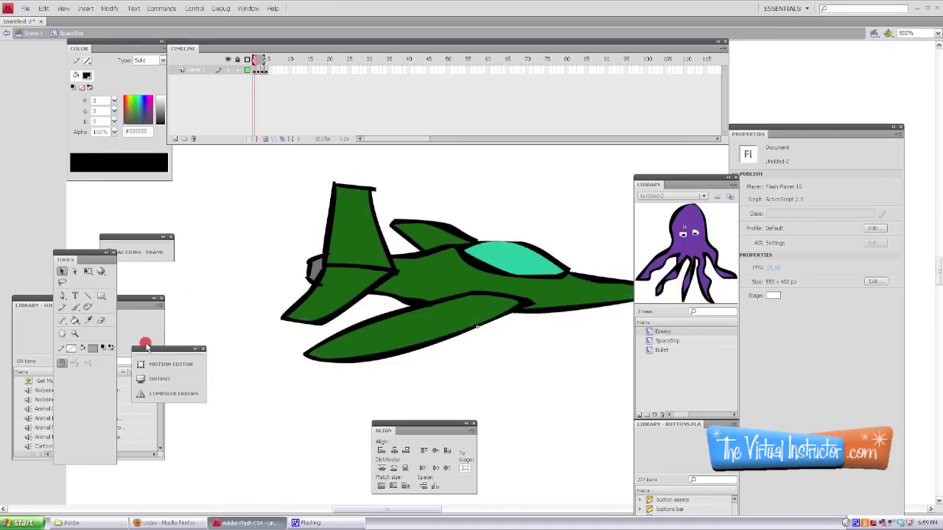
Brush a yellow #FFCC00 flame outline behind the jet's tail and fill it yellow
click(92, 348)
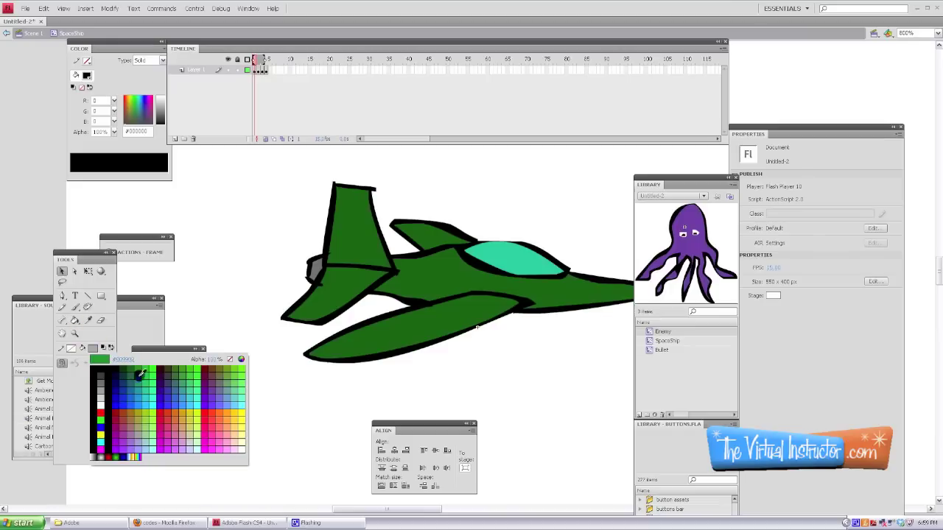
click(236, 410)
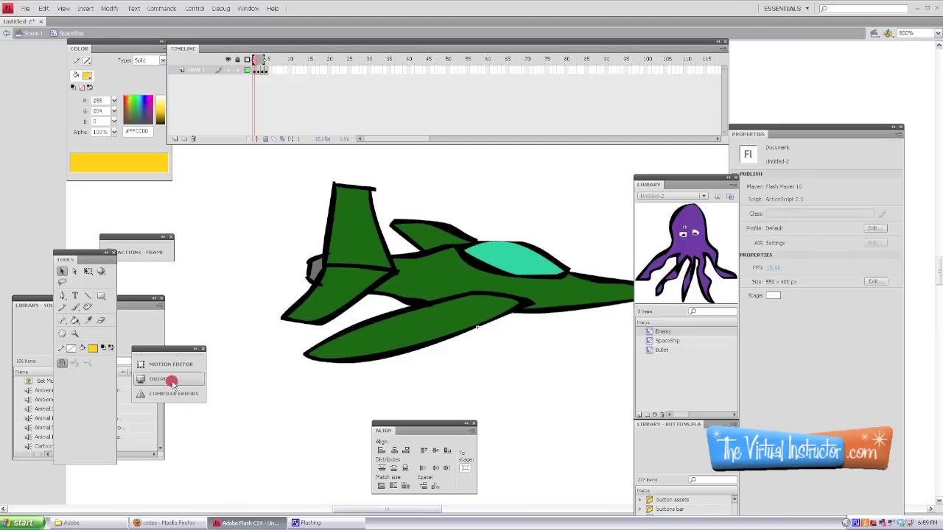
click(75, 307)
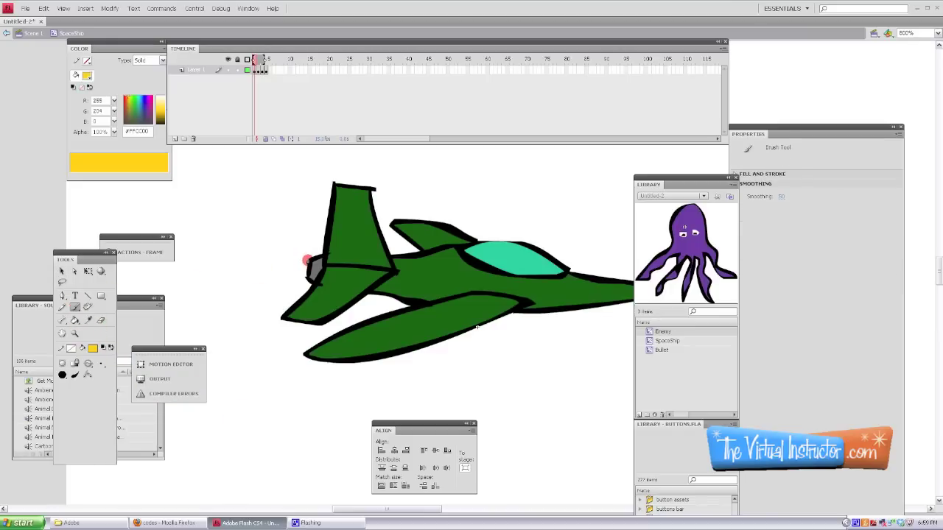
mouse_move(280, 259)
mouse_down()
mouse_move(207, 273)
mouse_move(252, 290)
mouse_move(290, 287)
mouse_up()
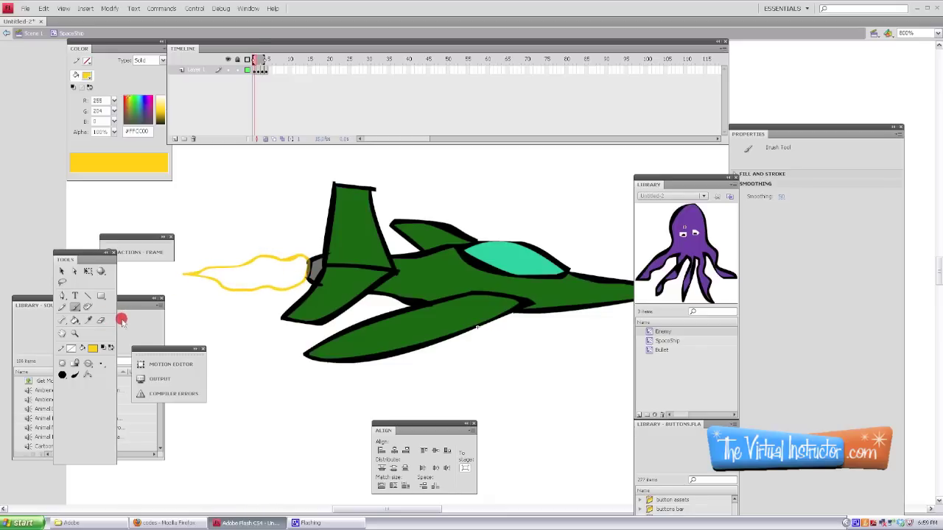
click(74, 320)
click(265, 271)
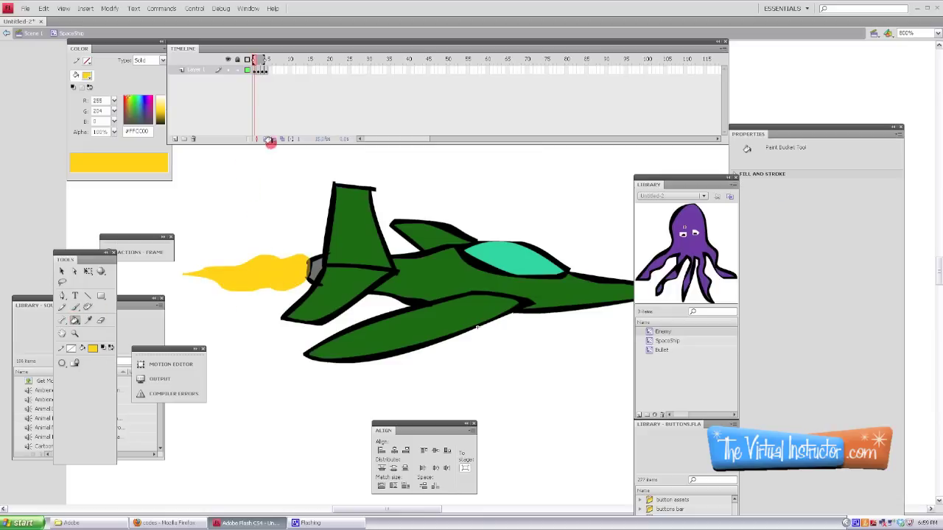
click(259, 69)
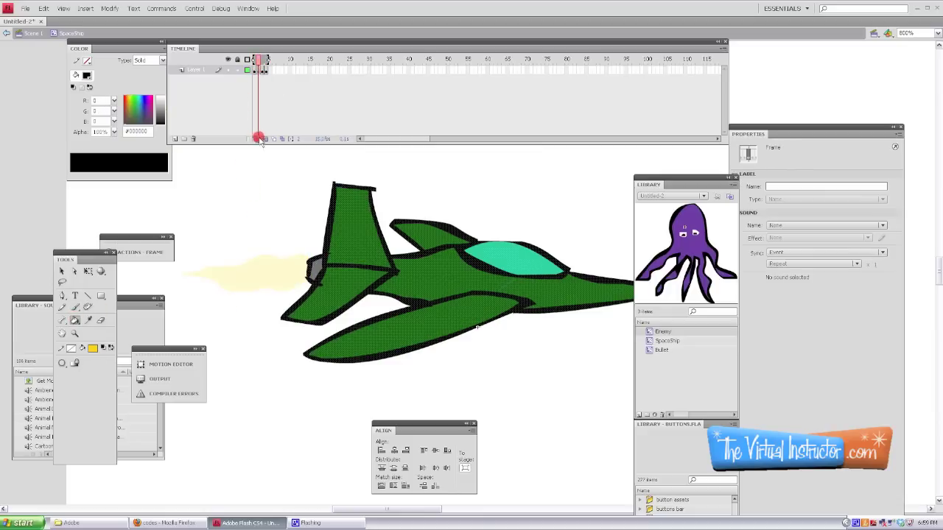
In another frame, brush a longer wavy #FFCC00 flame outline behind the jet and fill it yellow
click(260, 59)
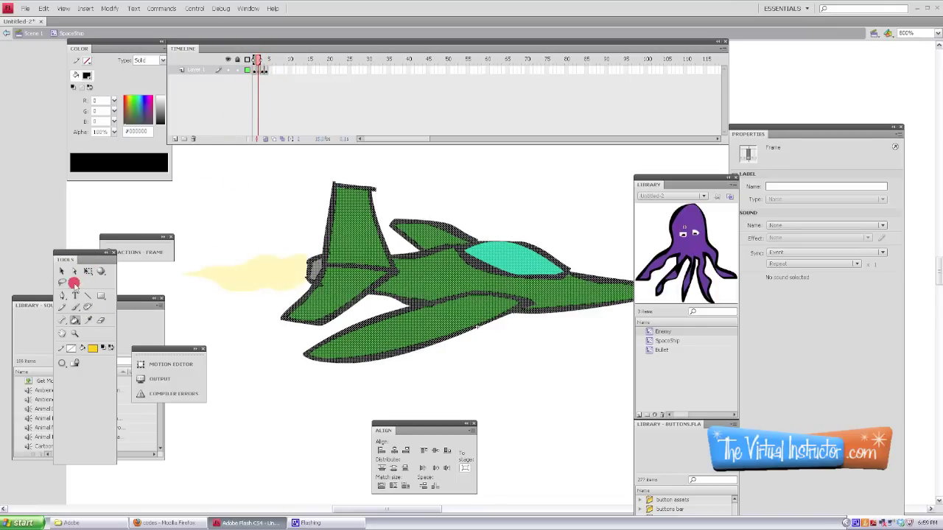
click(61, 271)
click(253, 223)
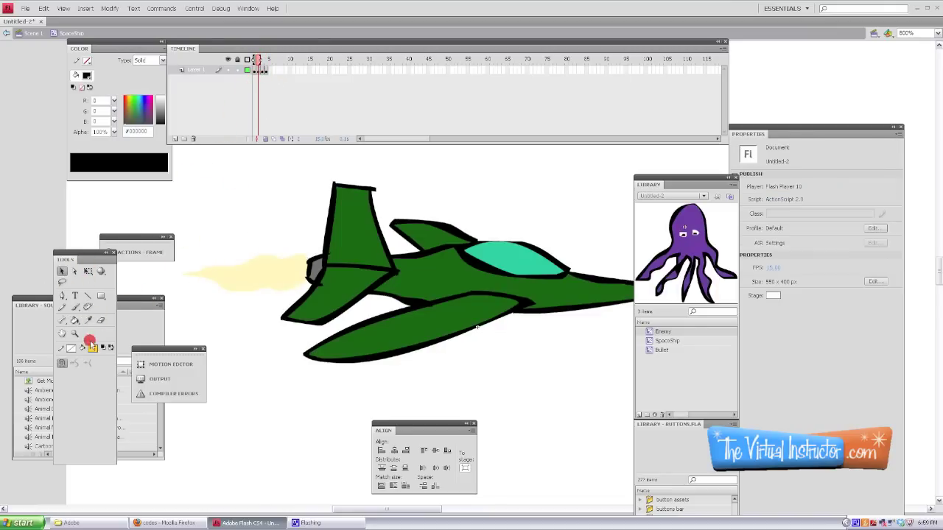
click(93, 347)
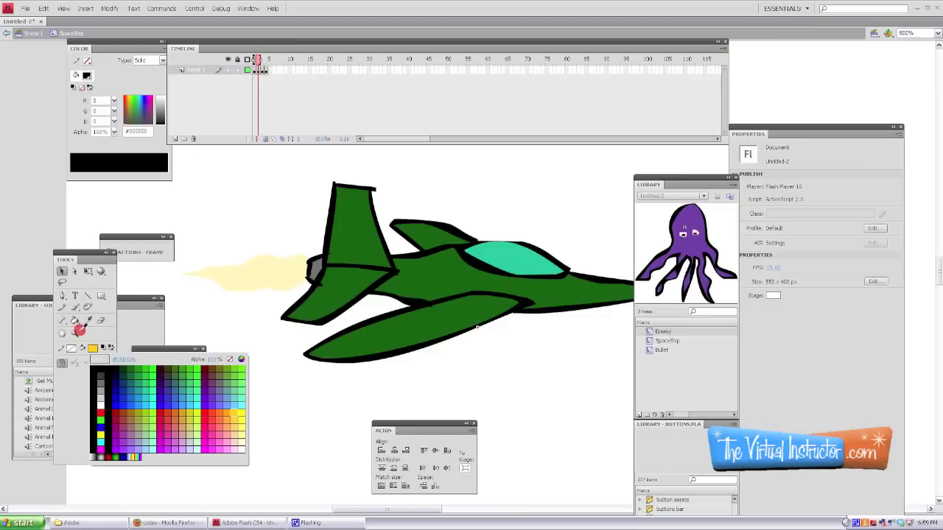
click(91, 347)
click(75, 307)
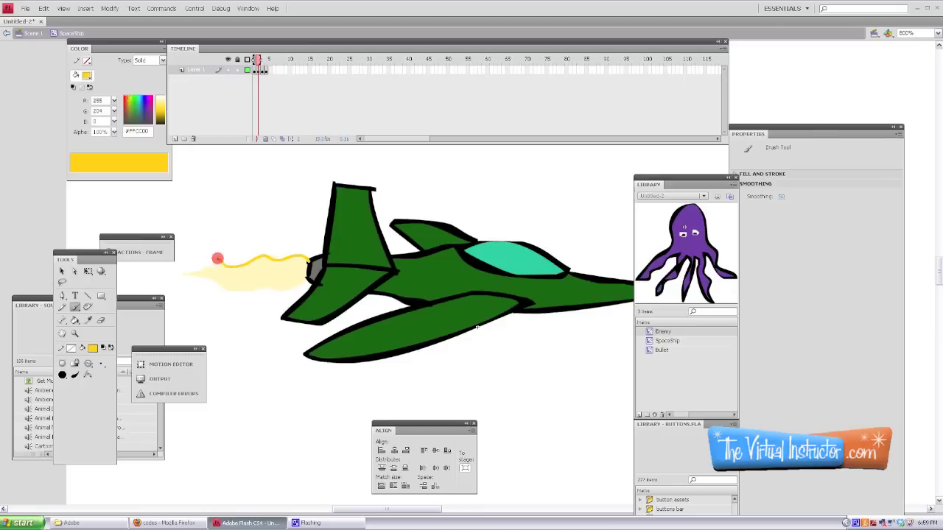
mouse_move(160, 272)
mouse_down()
mouse_move(223, 290)
mouse_move(244, 279)
mouse_move(280, 285)
mouse_up()
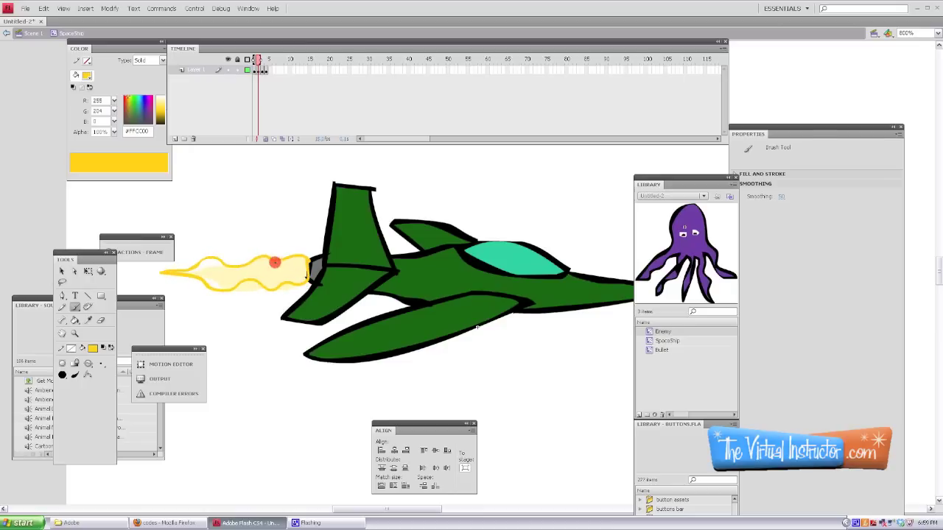
click(73, 322)
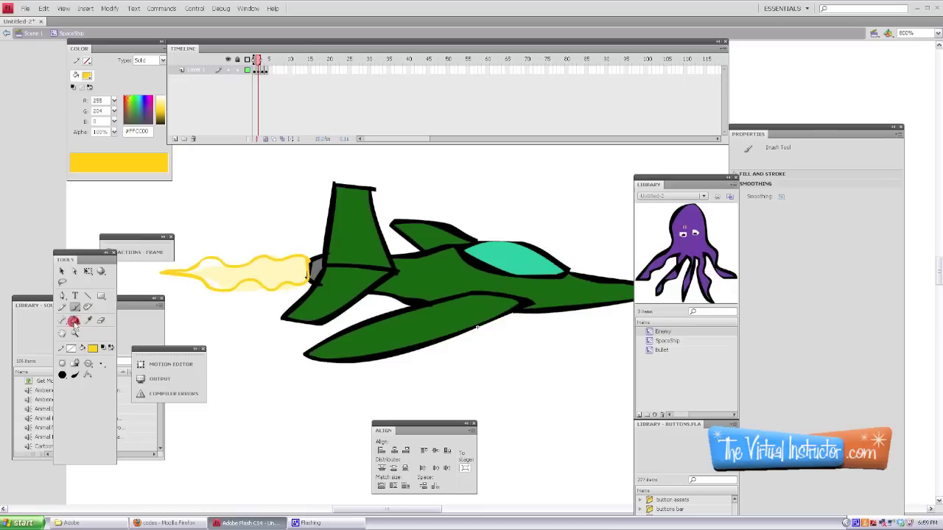
click(252, 271)
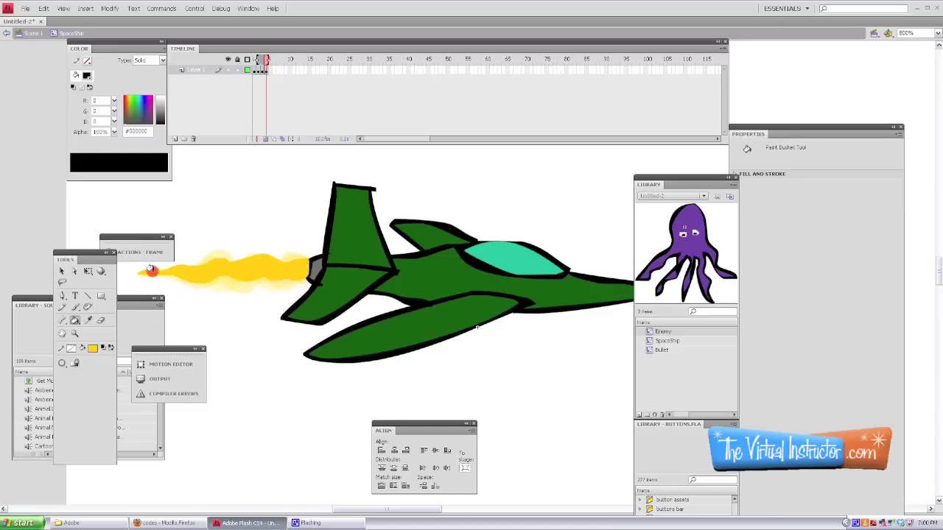
key(ctrl+Return)
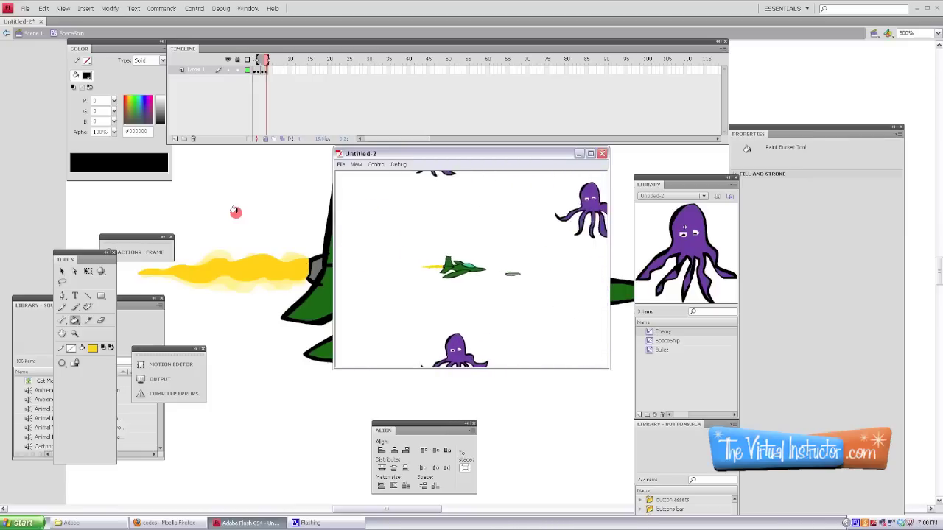
click(602, 153)
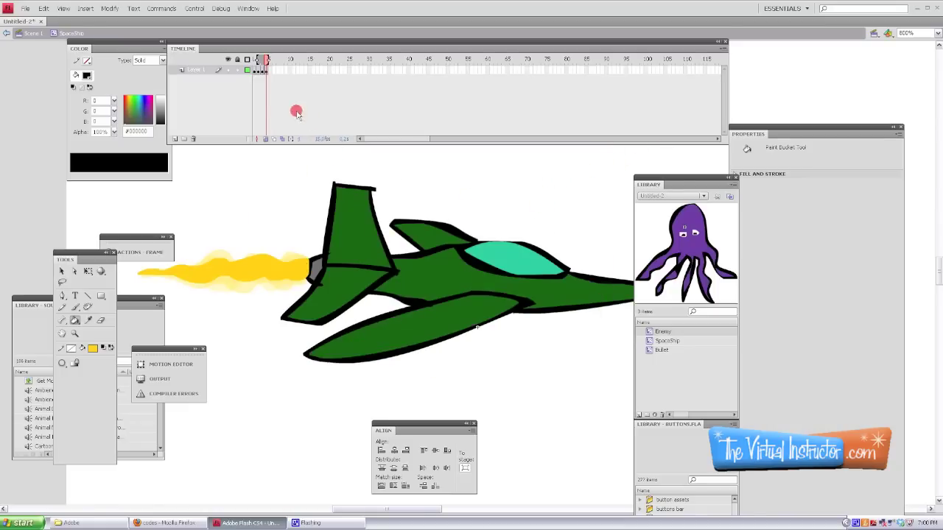
Return to Scene 1, open the Bullet symbol from the Library and zoom to 800%
click(35, 37)
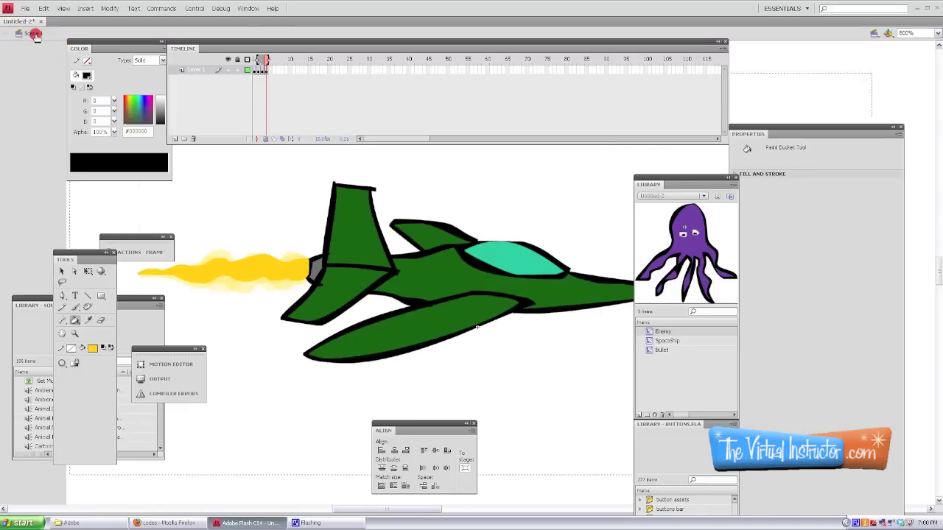
double_click(656, 350)
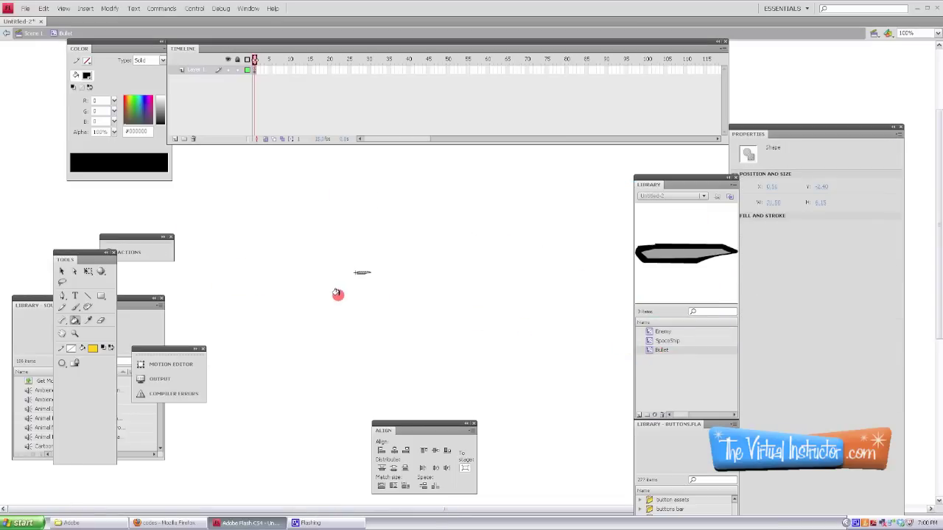
click(337, 294)
click(336, 294)
click(337, 294)
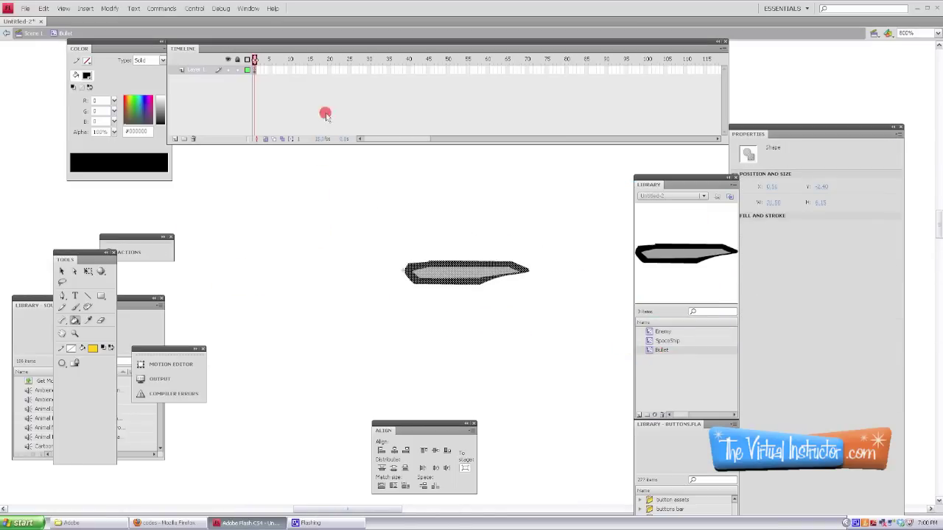
click(254, 71)
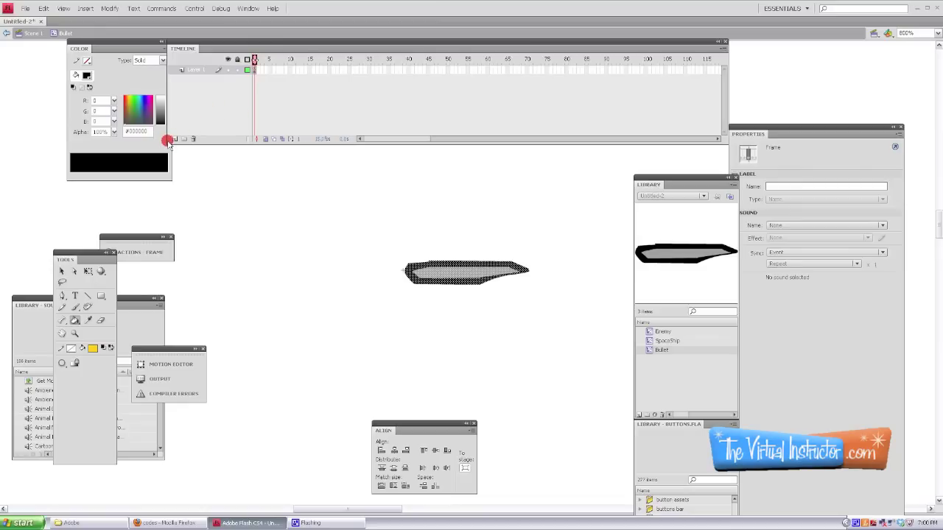
Convert the bullet shape into a movie clip named 'rocket' and open it for editing
click(62, 271)
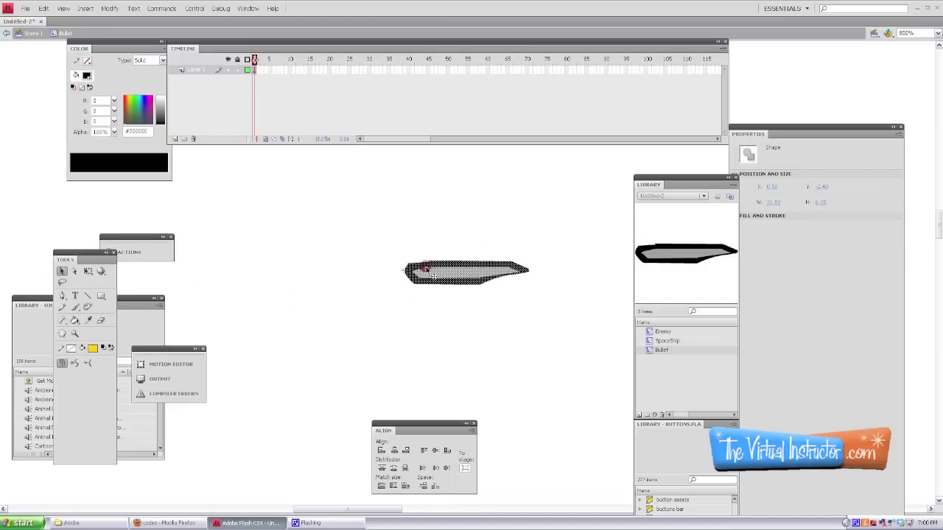
drag(375, 242, 590, 309)
drag(467, 279, 468, 322)
right_click(449, 315)
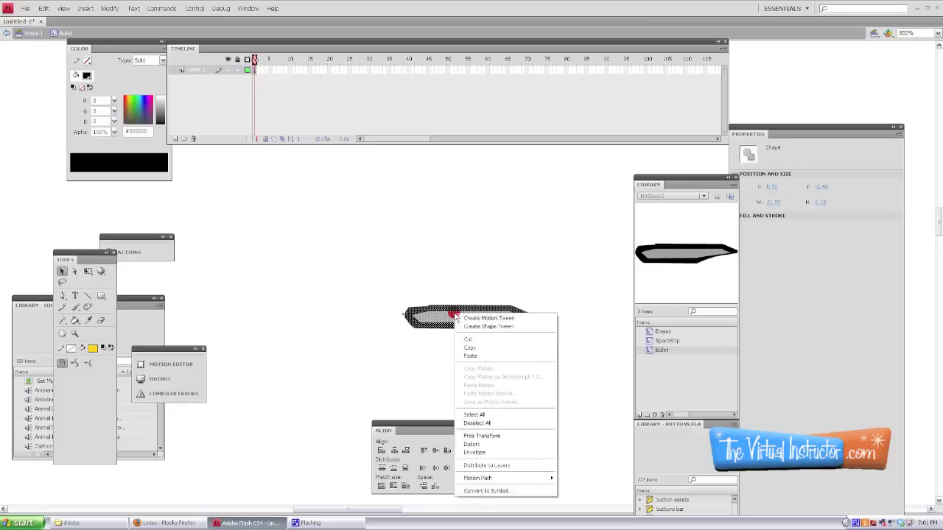
click(497, 491)
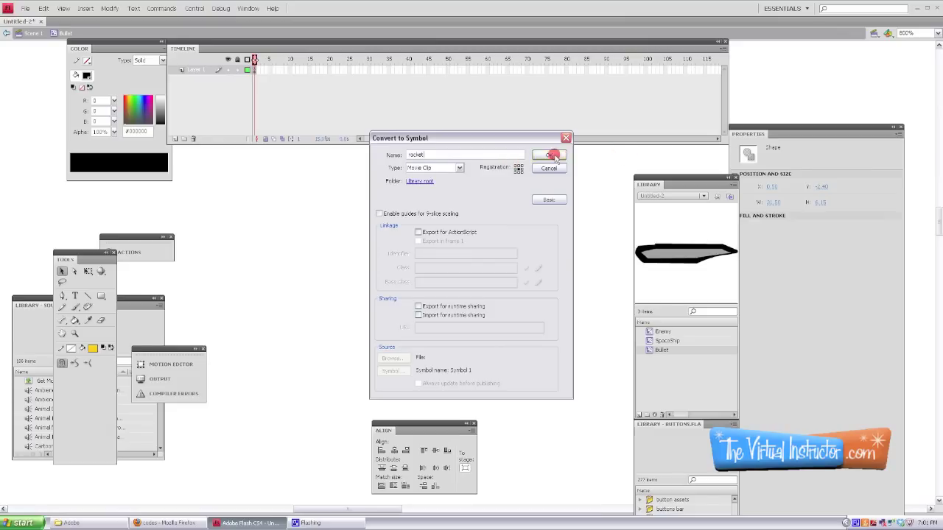
click(548, 155)
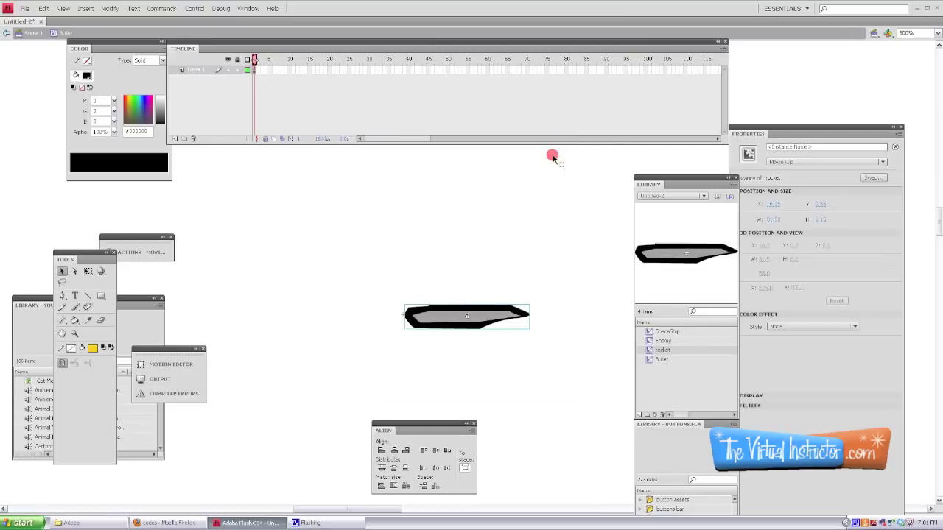
double_click(416, 317)
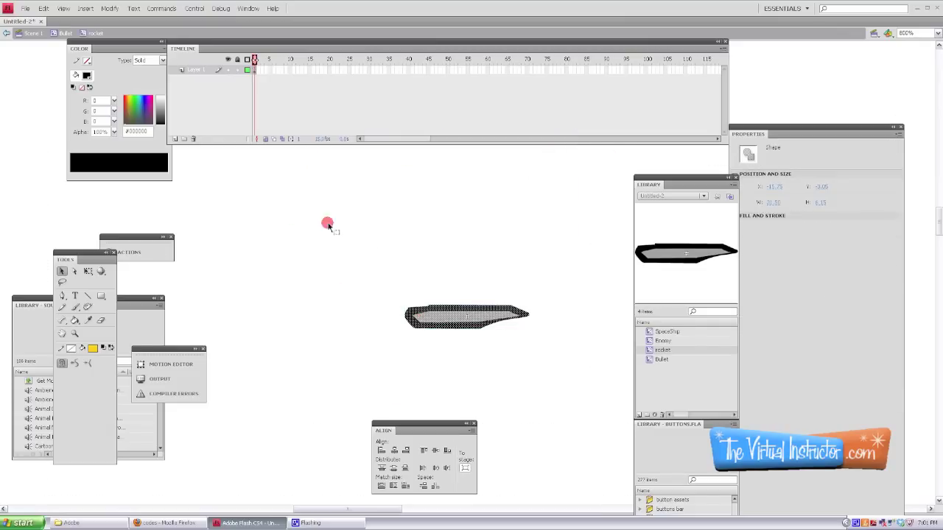
click(252, 70)
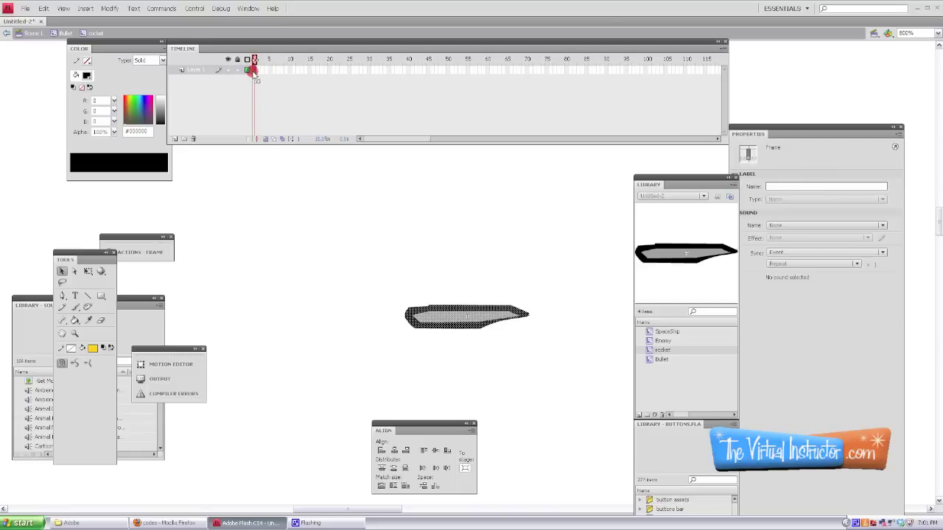
Add keyframes at frames 2 through 4 and undo an accidental yellow fill on the rocket
key(F6)
key(F6)
key(F6)
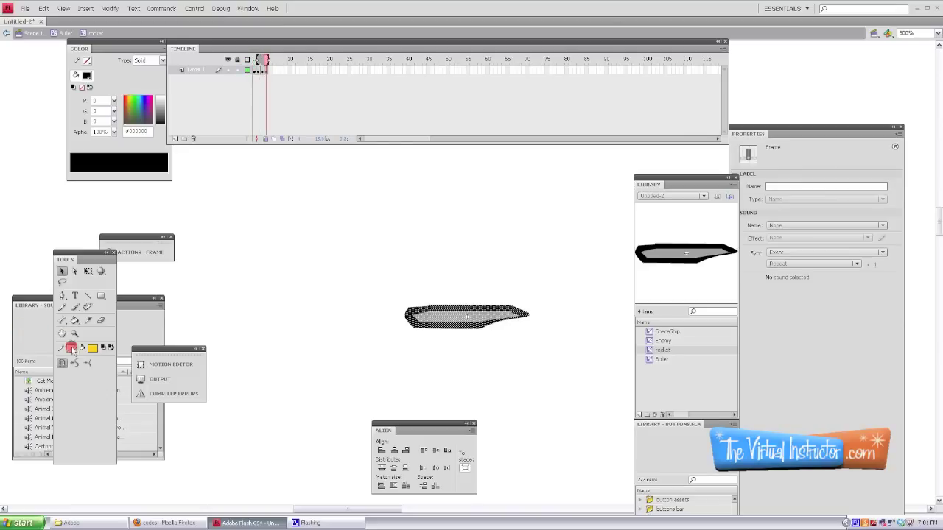
click(92, 348)
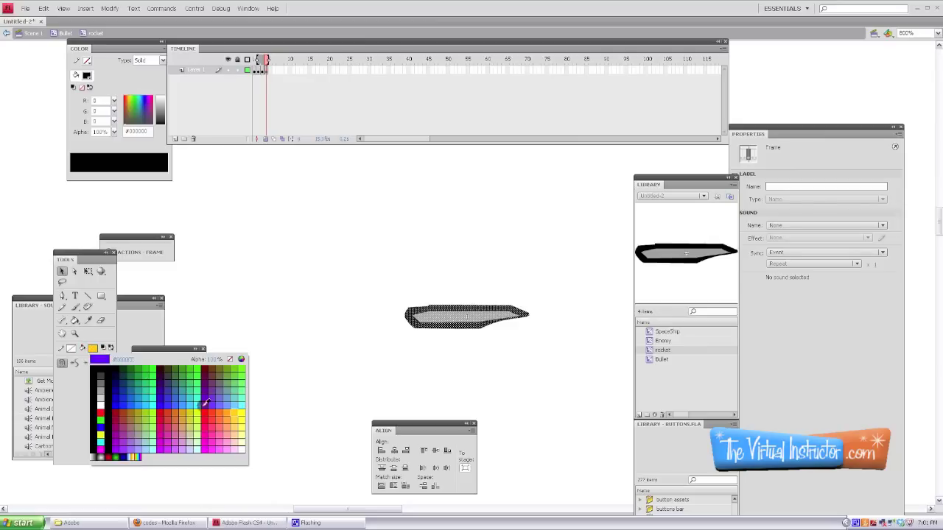
click(233, 411)
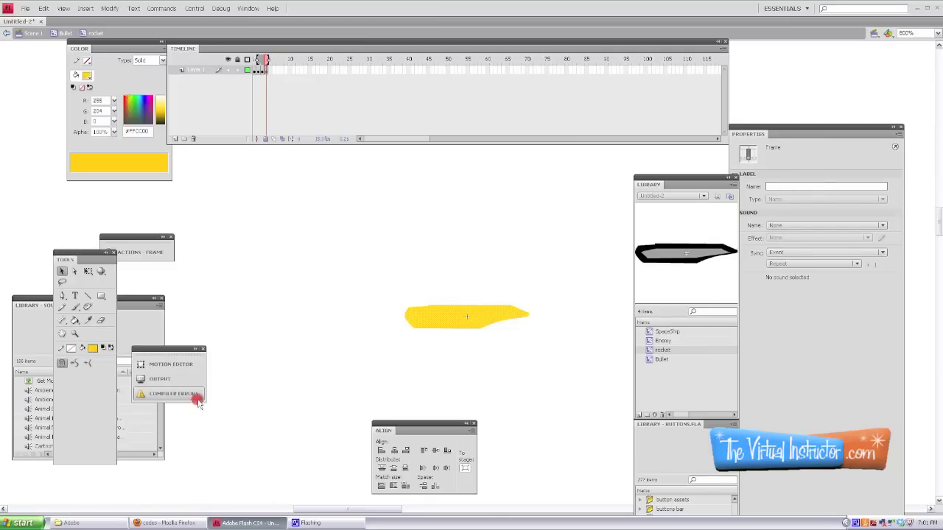
key(ctrl+z)
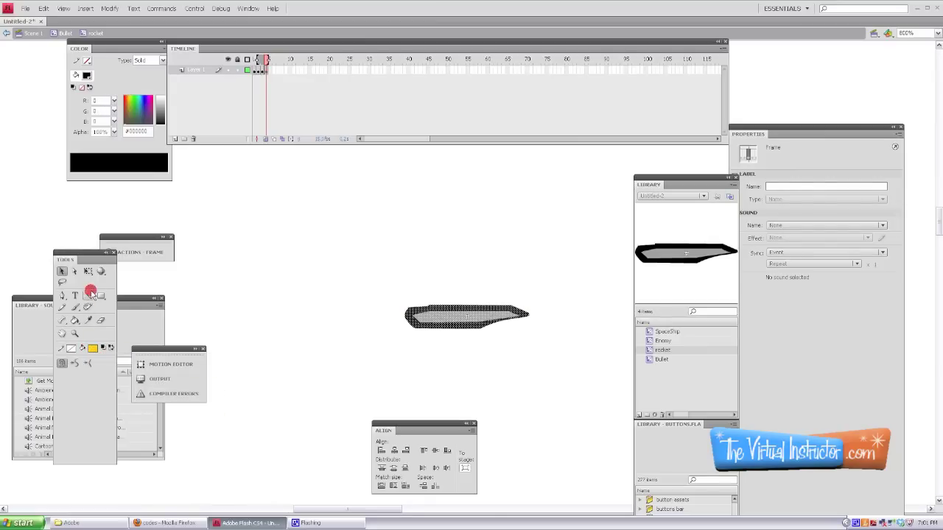
click(61, 270)
click(268, 312)
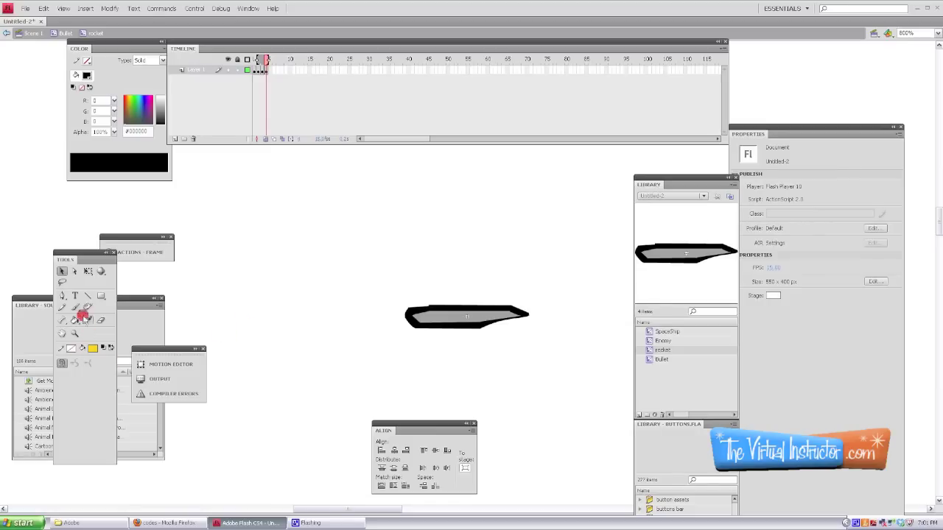
Brush a yellow flame outline behind the rocket's tail and fill it solid yellow
click(75, 307)
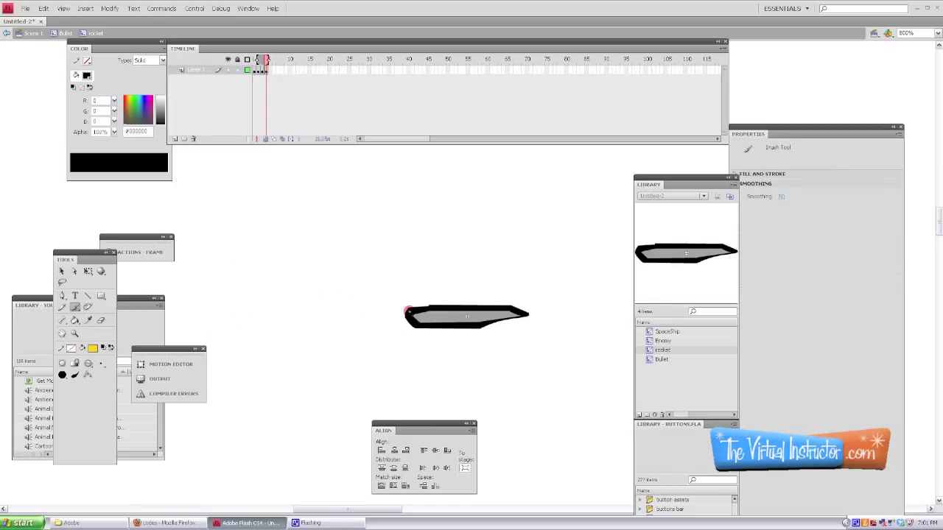
click(258, 71)
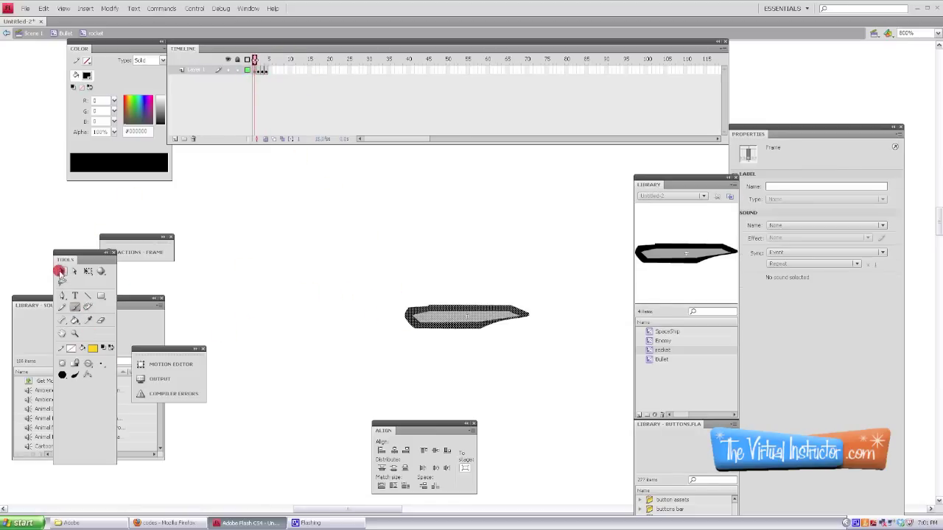
click(59, 272)
click(260, 300)
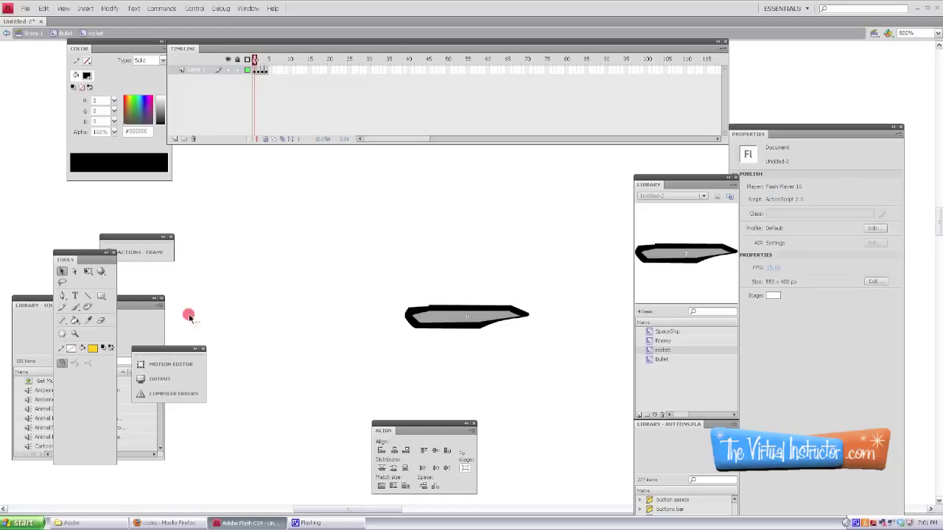
click(75, 306)
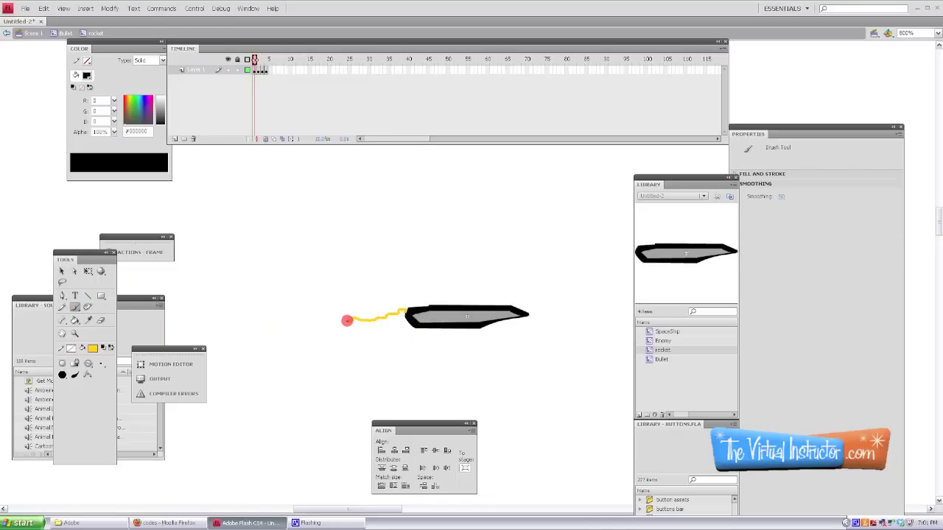
drag(373, 323, 409, 329)
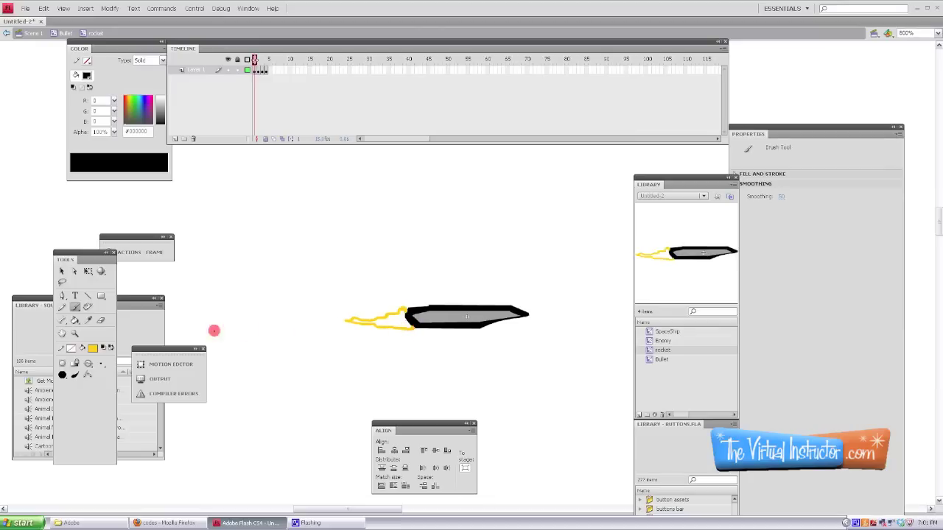
click(75, 320)
click(384, 314)
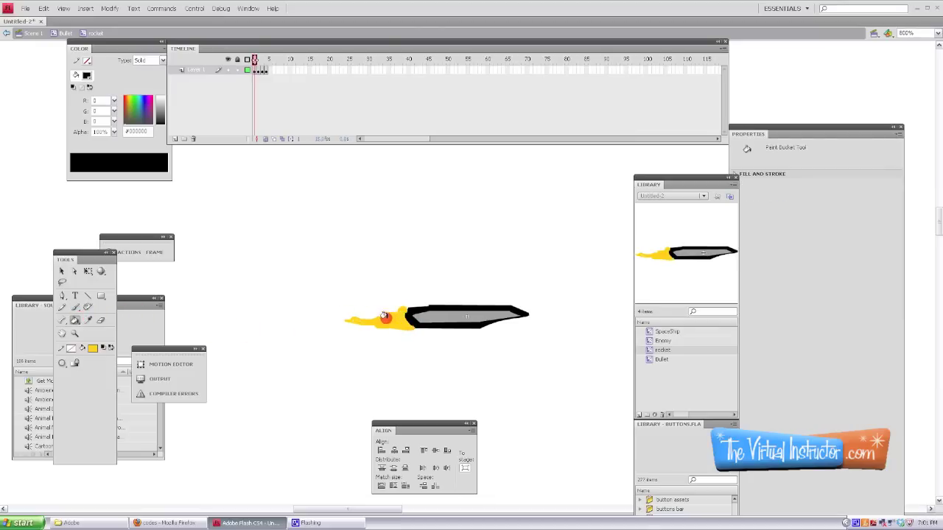
click(260, 71)
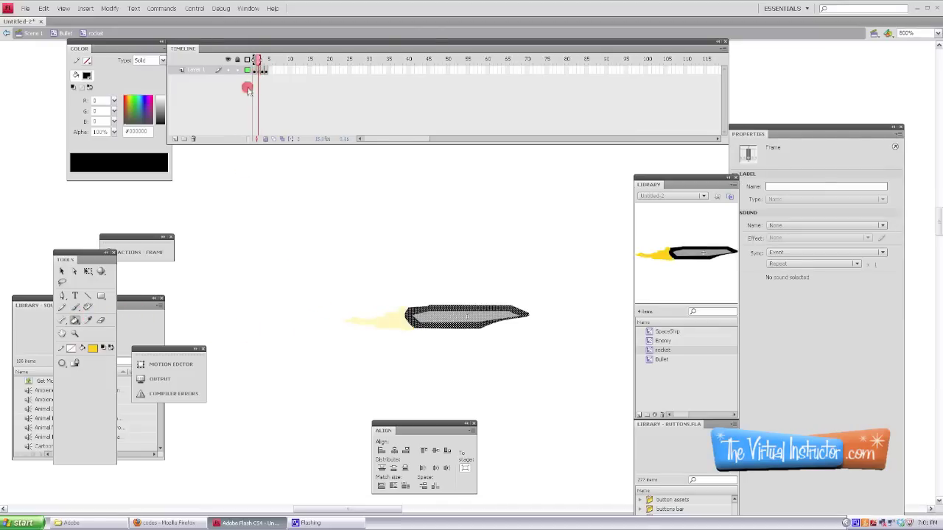
Paint a new flame shape behind the rocket in this frame and fill it solid yellow
click(62, 271)
click(232, 266)
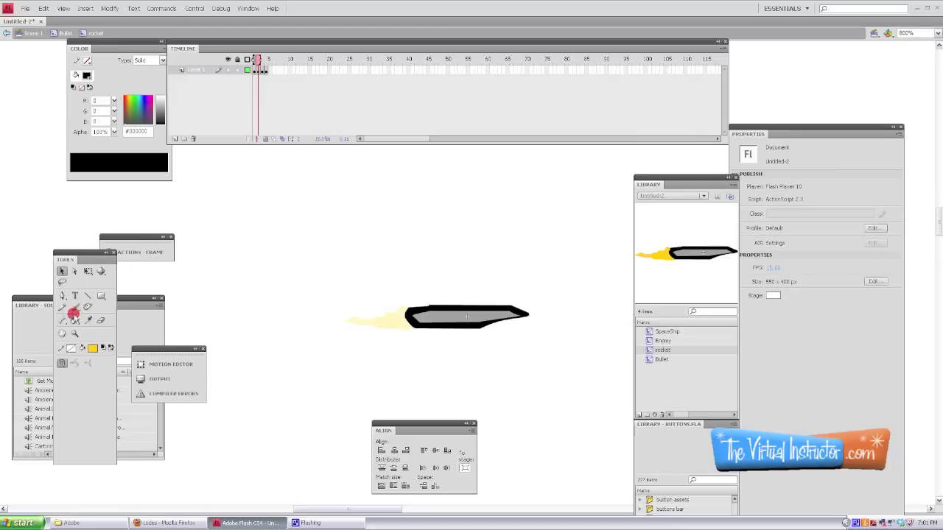
click(75, 307)
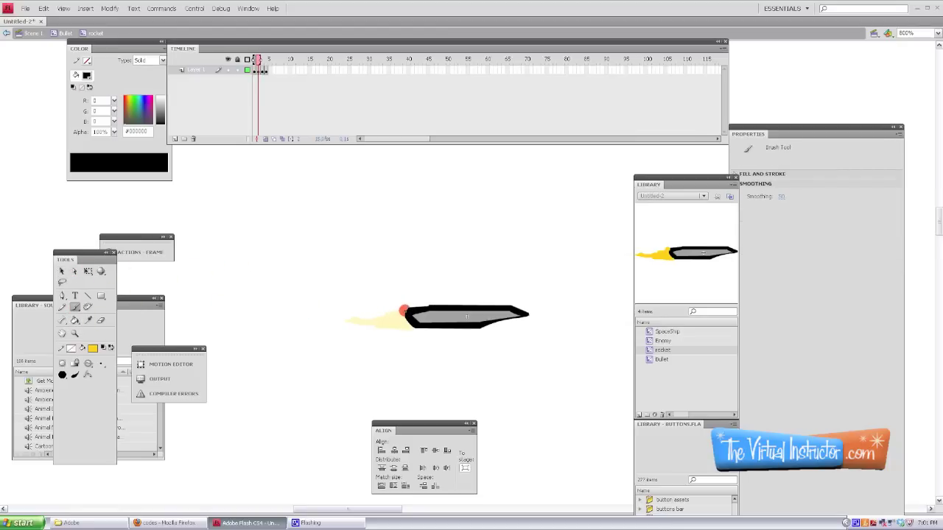
drag(341, 318, 387, 322)
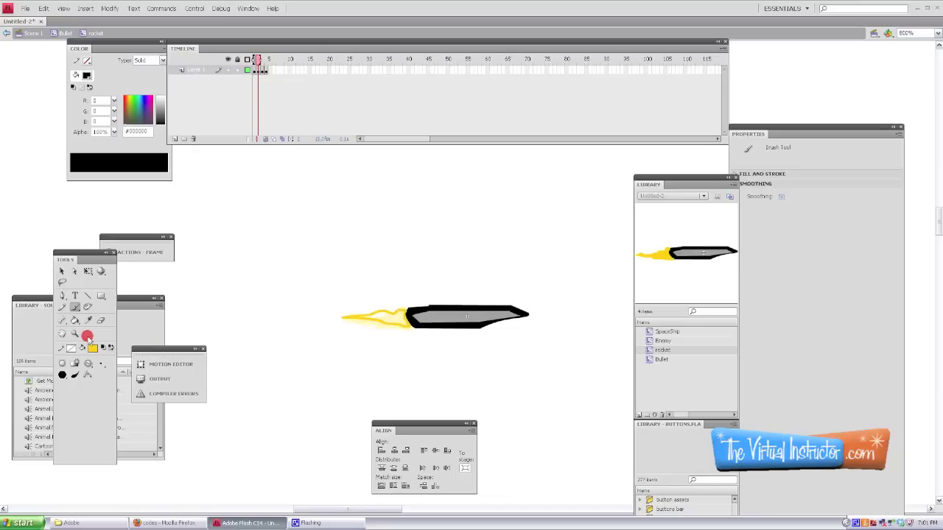
click(76, 320)
click(387, 308)
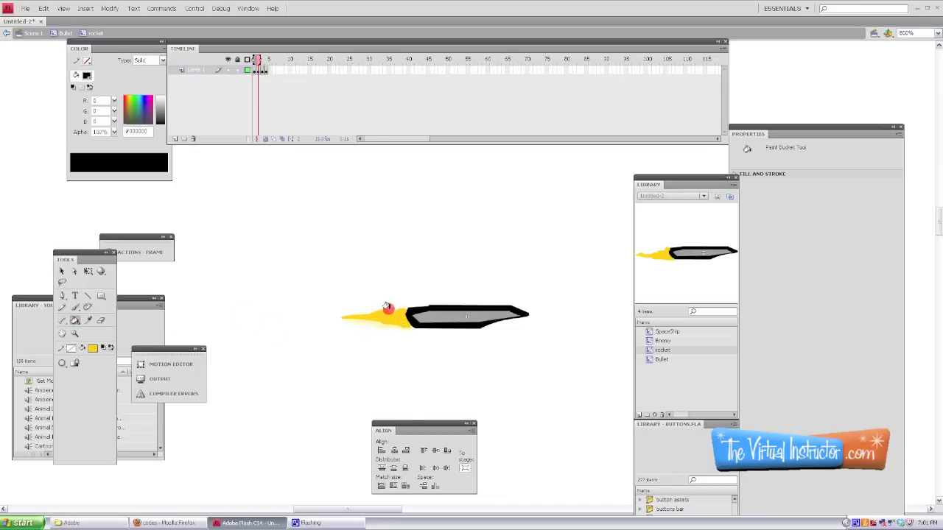
In the next rocket frame, brush a longer flame streak behind the rocket
click(261, 70)
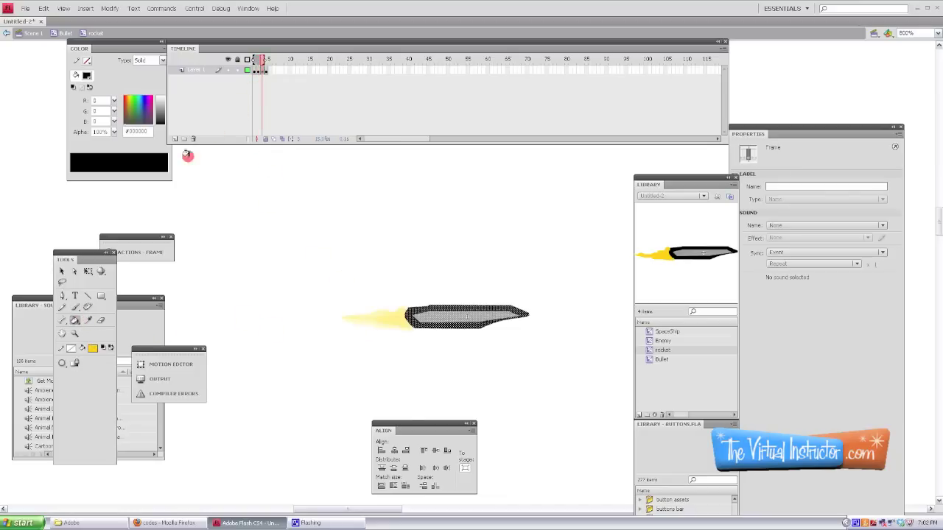
click(62, 272)
click(284, 257)
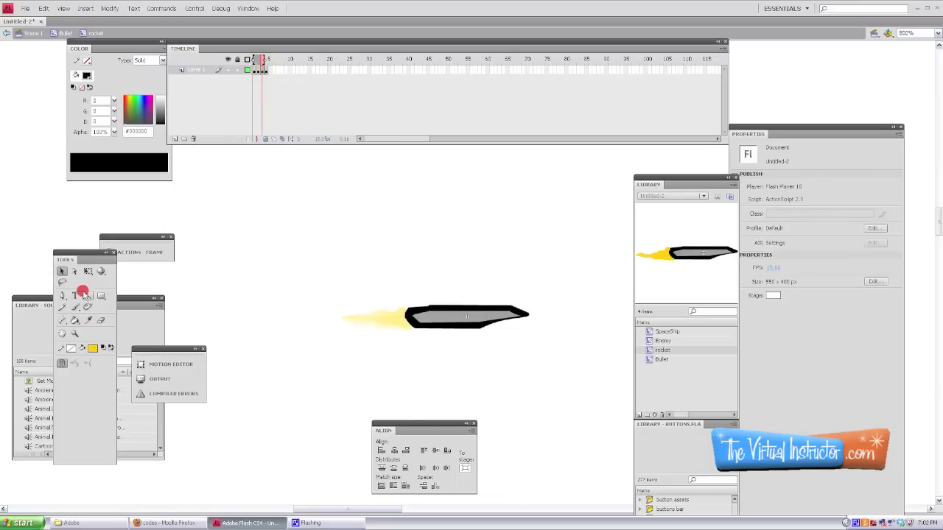
click(74, 307)
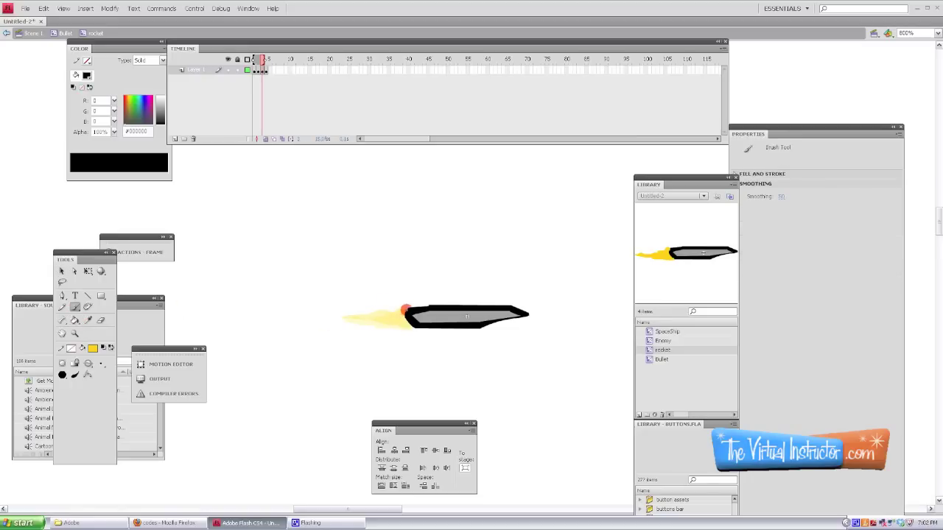
mouse_move(361, 316)
mouse_down()
mouse_move(335, 318)
mouse_move(387, 322)
mouse_up()
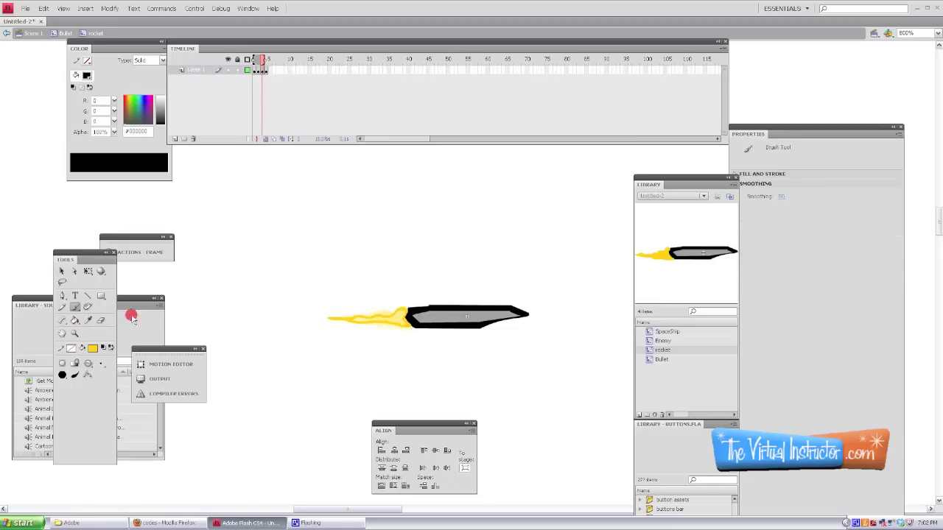
click(74, 321)
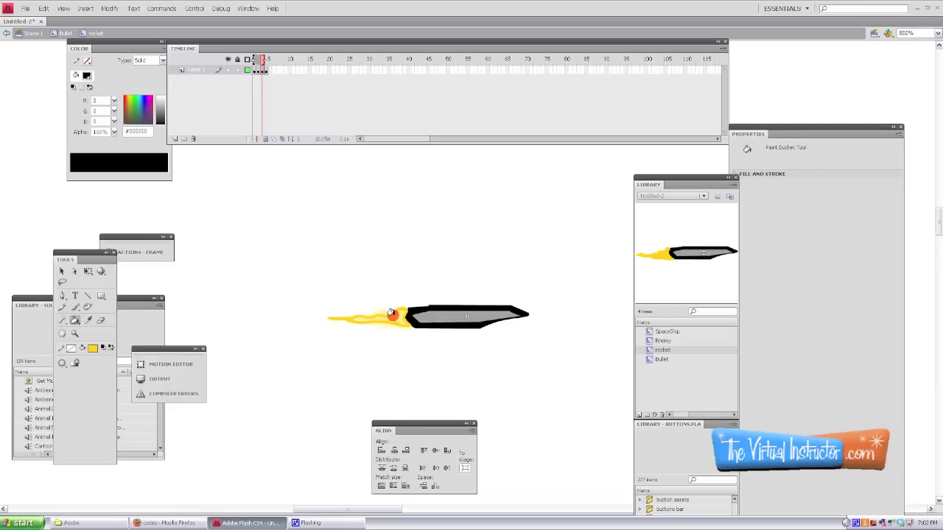
Paint another flame in the following frame, fill it yellow, then step back out to Bullet
click(265, 70)
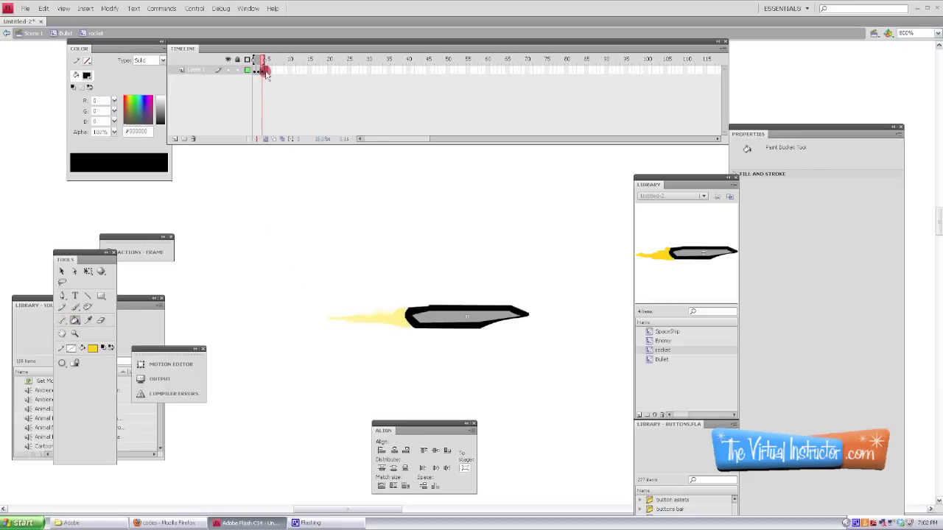
click(265, 70)
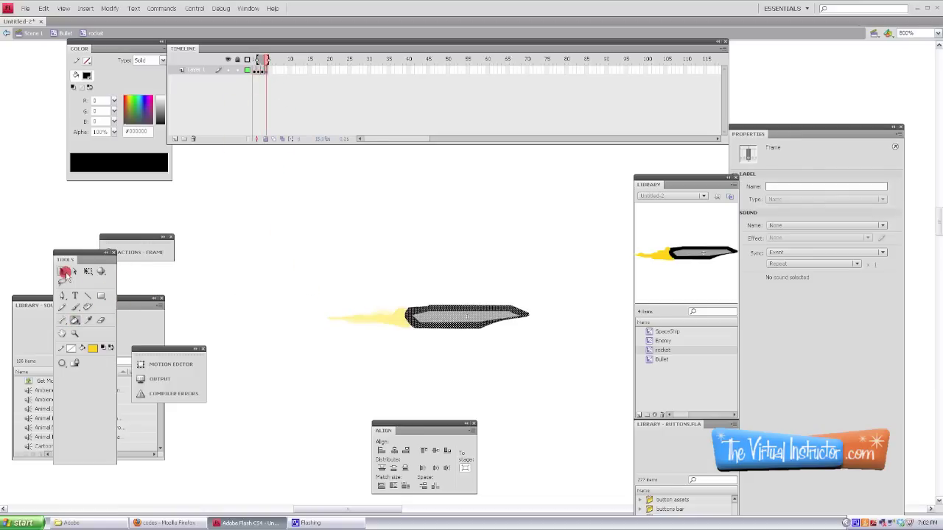
click(62, 271)
click(296, 282)
click(74, 306)
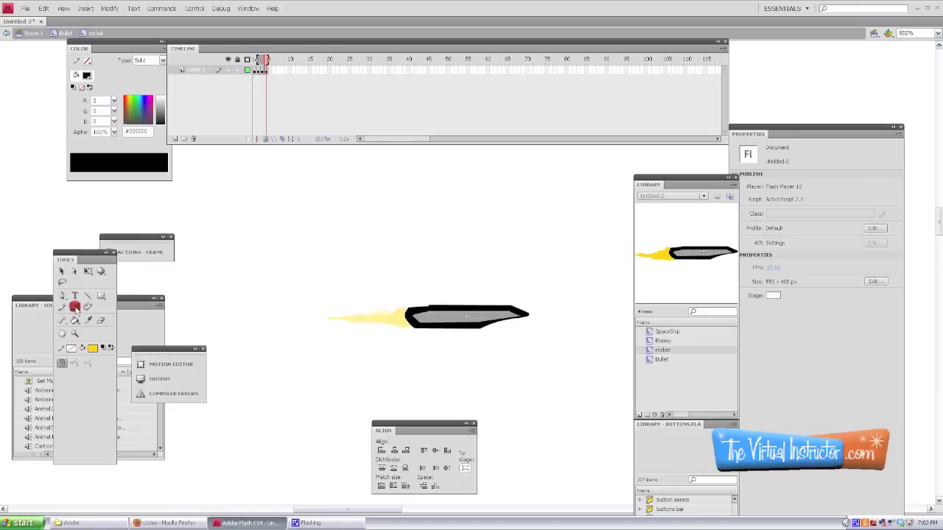
mouse_move(401, 310)
mouse_down()
mouse_move(333, 318)
mouse_move(407, 328)
mouse_up()
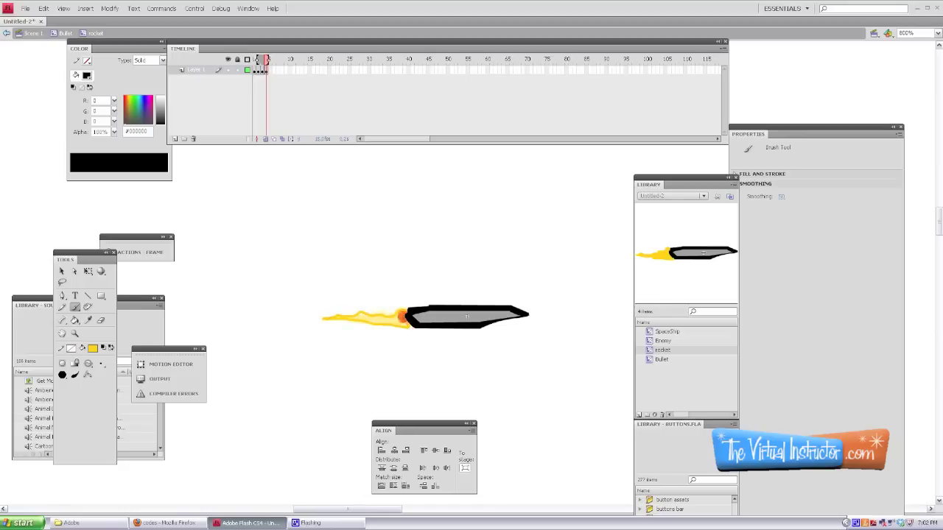
click(74, 320)
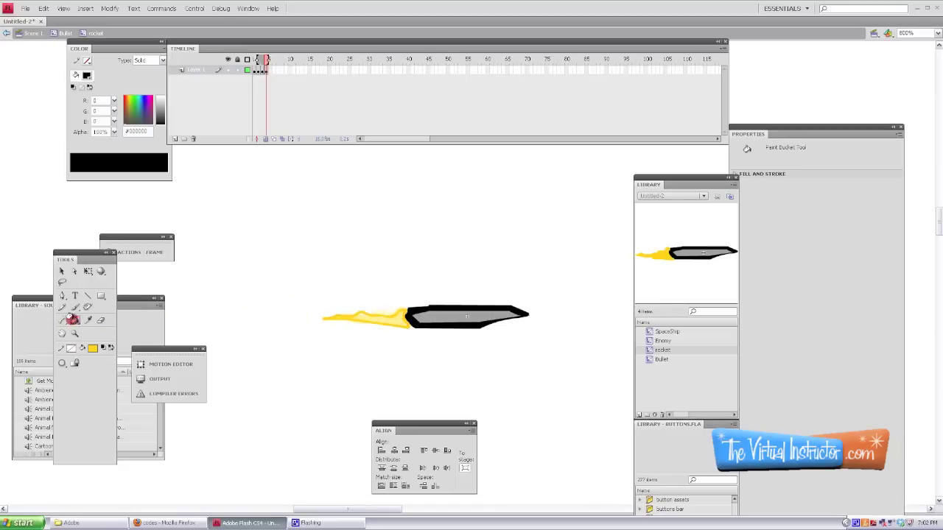
click(384, 313)
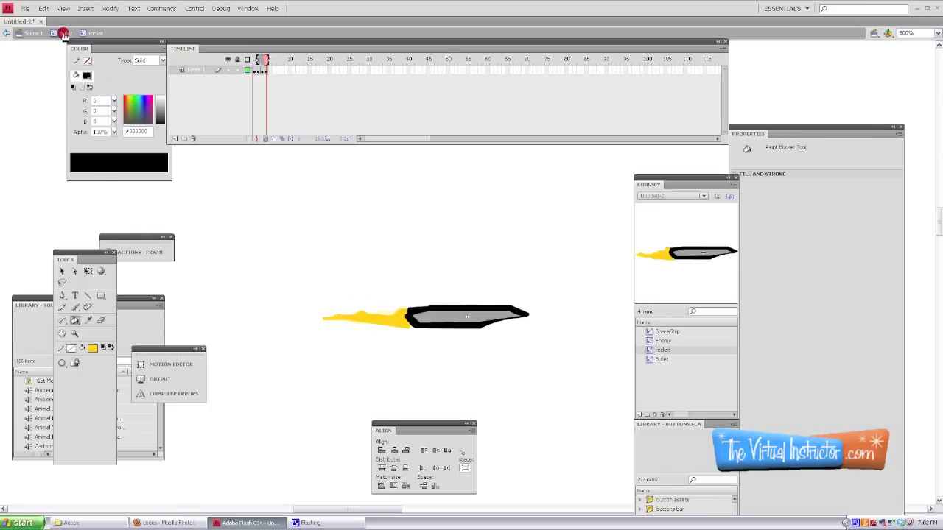
click(64, 34)
Return to Scene 1, test-play the movie with Ctrl+Enter, then close the preview window
click(34, 34)
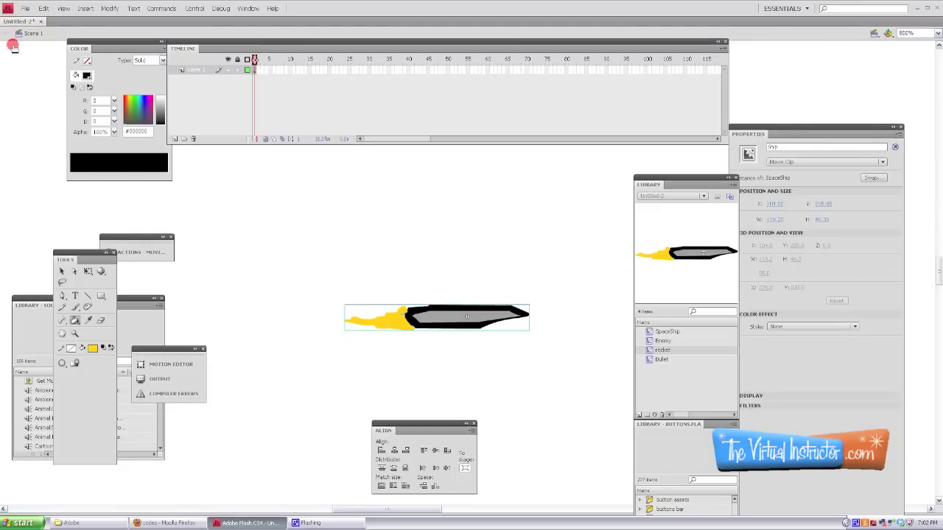
key(ctrl+Return)
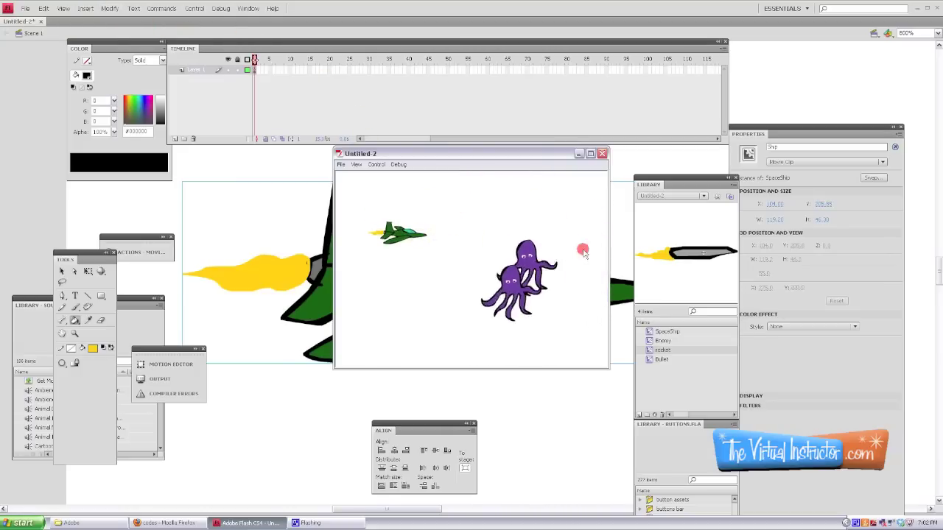
click(603, 154)
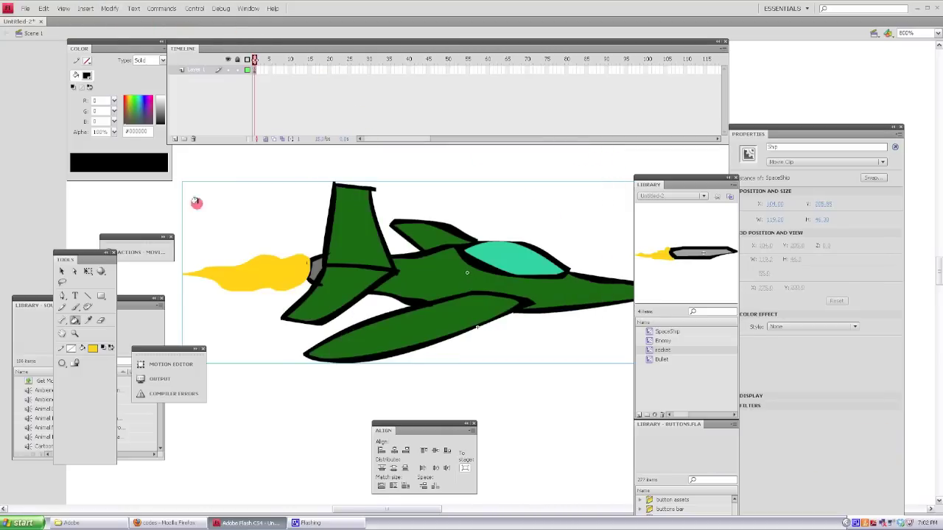